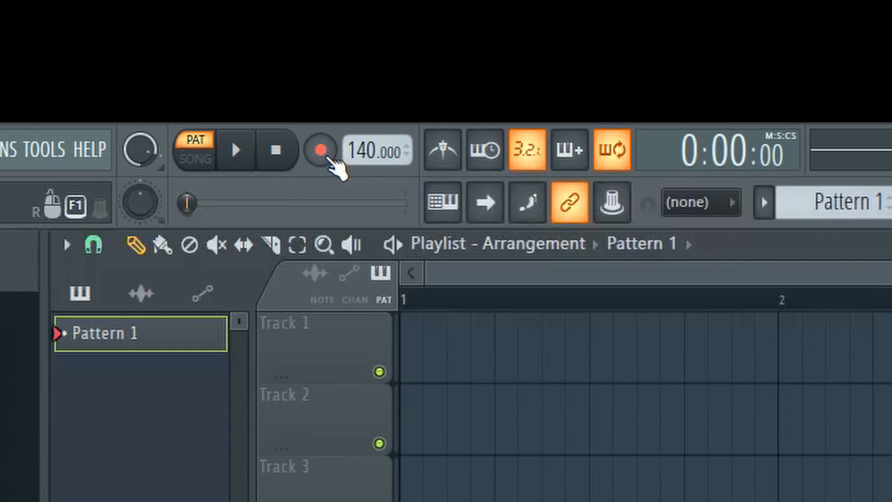
# Set the project tempo to 125 BPM.
pyautogui.moveTo(369, 151)
pyautogui.mouseDown()
pyautogui.moveTo(369, 168)
pyautogui.moveTo(383, 158)
pyautogui.moveTo(383, 145)
pyautogui.mouseUp()
pyautogui.moveTo(383, 144); pyautogui.dragTo(384, 148)
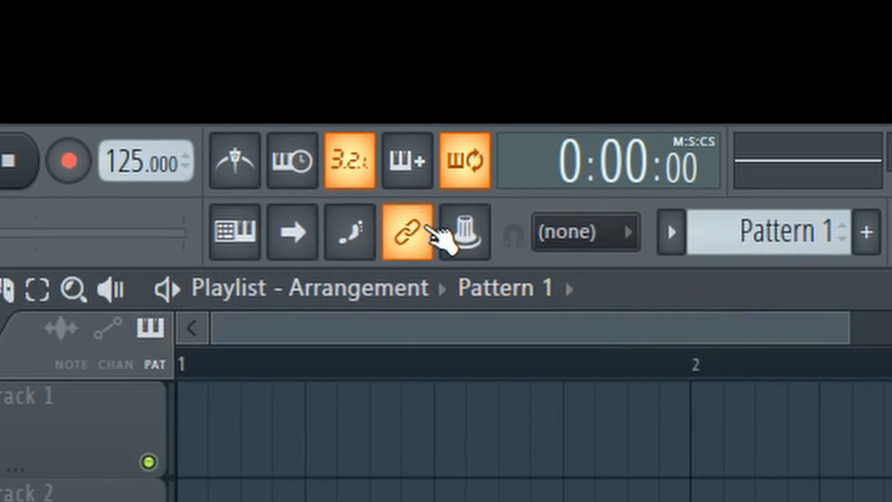
# Display the Channel rack and reposition it over the upper part of the playlist.
pyautogui.click(479, 77)
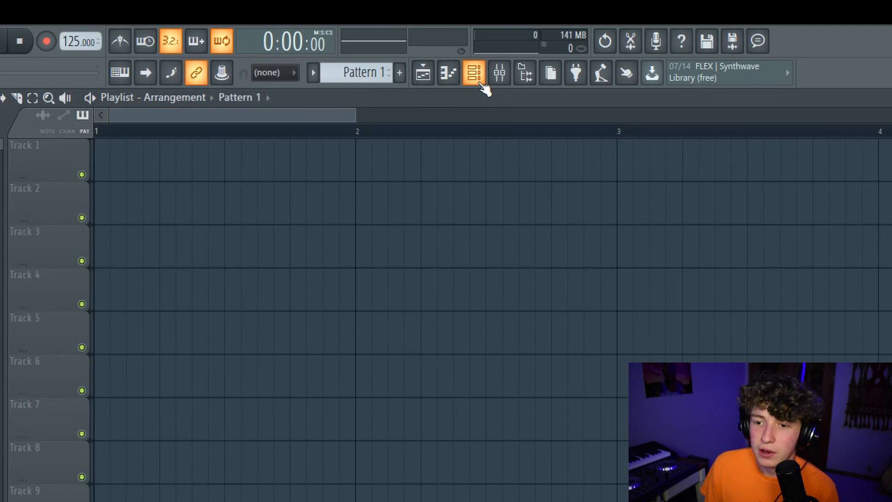
pyautogui.click(481, 79)
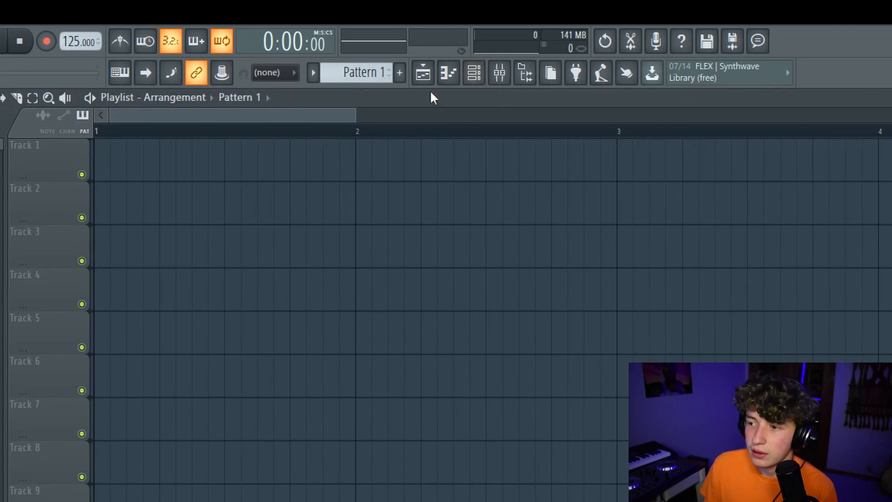
pyautogui.click(450, 78)
pyautogui.click(476, 78)
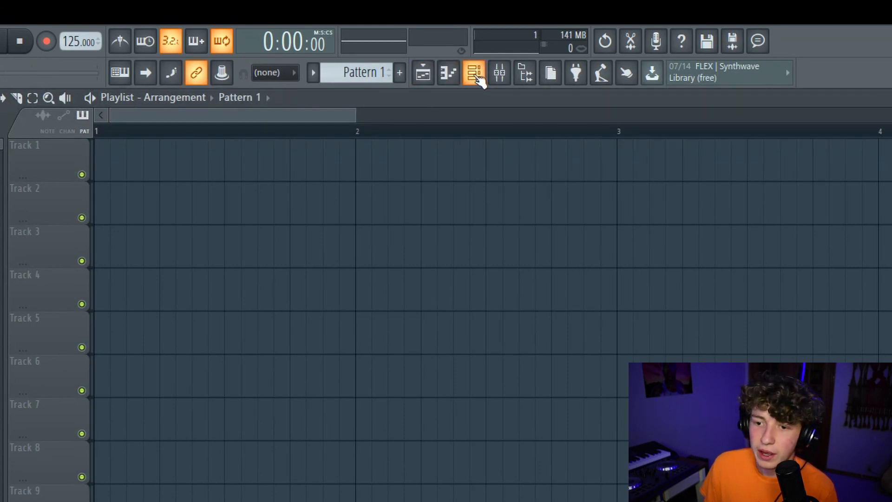
pyautogui.click(480, 79)
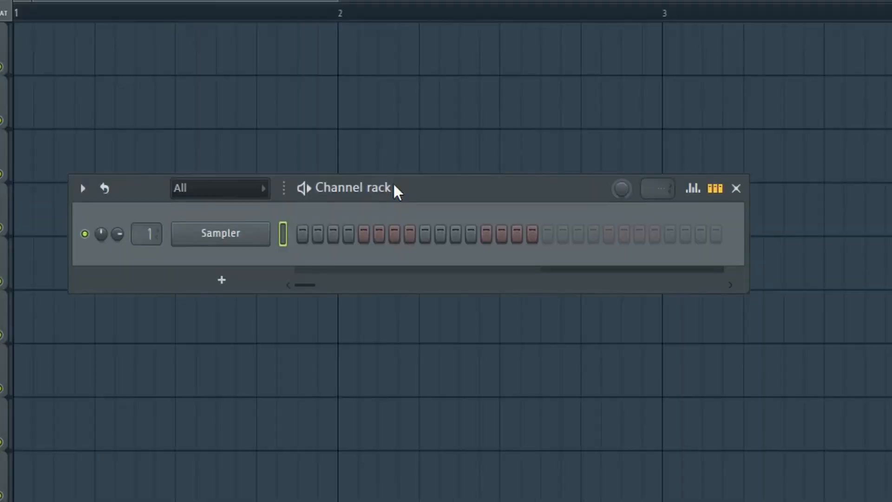
pyautogui.moveTo(401, 276); pyautogui.dragTo(360, 148)
pyautogui.moveTo(341, 26); pyautogui.dragTo(386, 77)
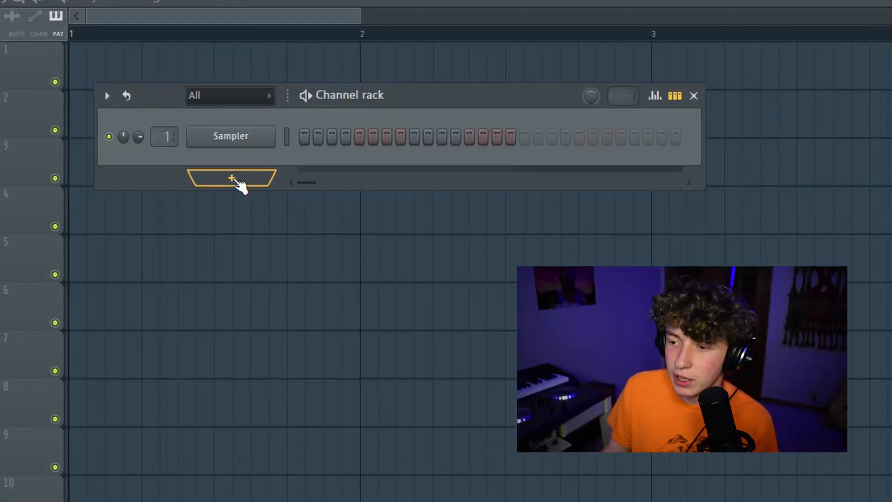
# Add an FL Keys instrument channel to the Channel rack.
pyautogui.click(234, 179)
pyautogui.click(198, 171)
pyautogui.click(226, 174)
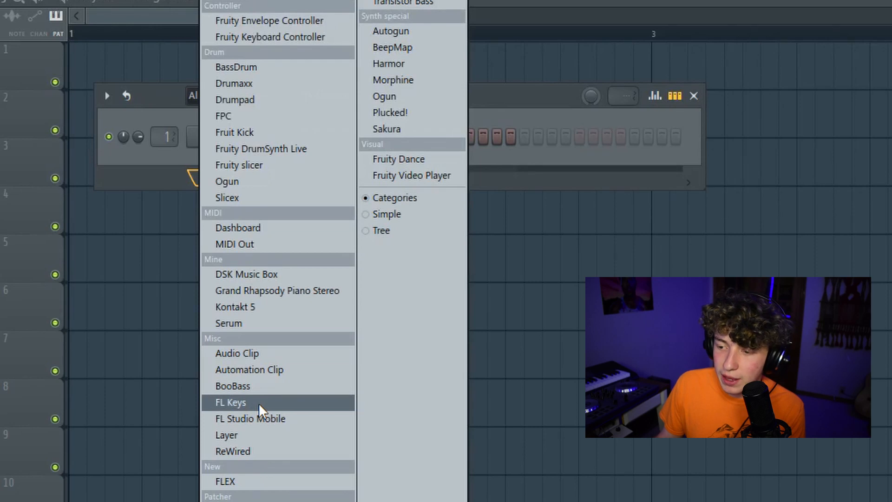
pyautogui.click(276, 399)
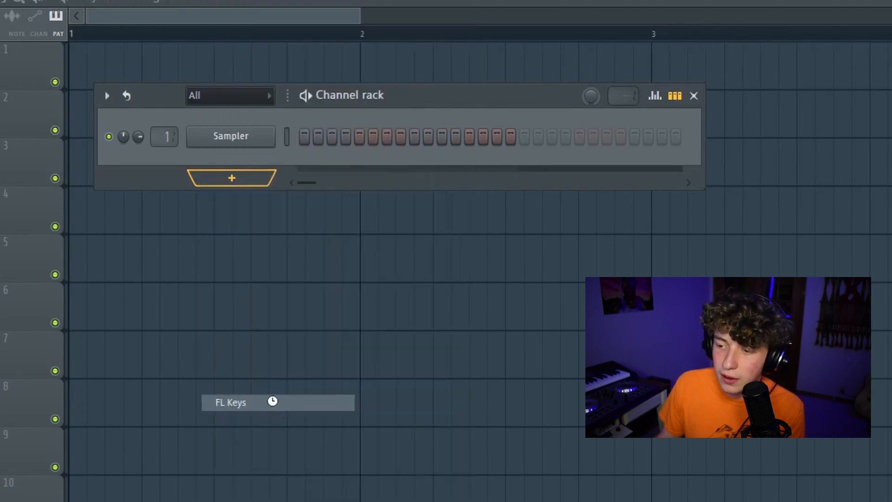
pyautogui.click(363, 188)
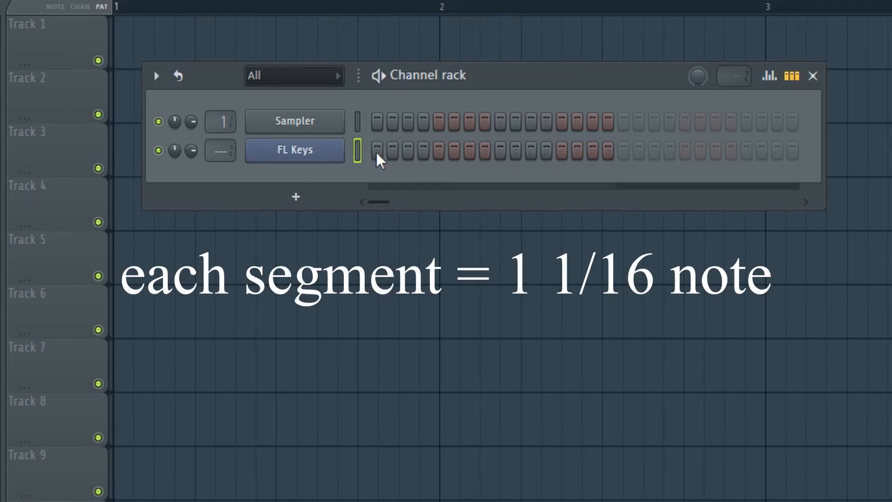
# Activate every fourth step of the FL Keys channel, on steps 1, 5, 9 and 13.
pyautogui.click(377, 151)
pyautogui.click(438, 150)
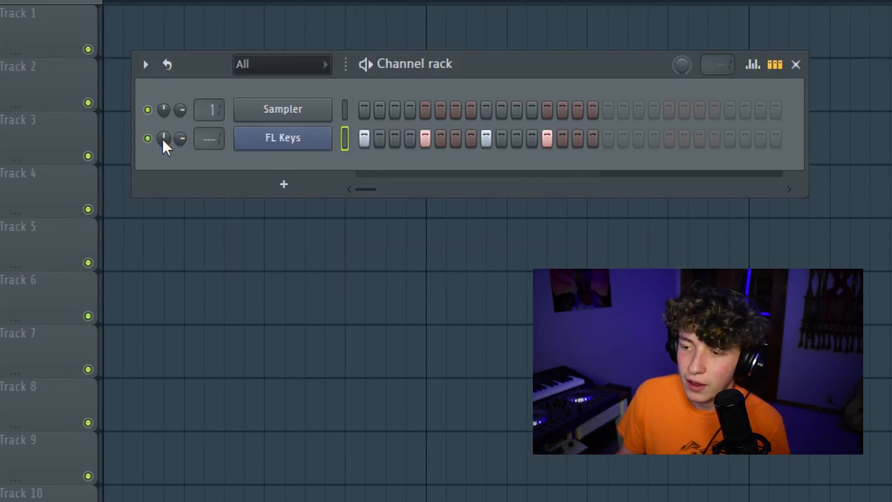
# Try out the FL Keys channel's panning while the pattern plays, return it to centre and stop playback.
pyautogui.moveTo(164, 138); pyautogui.dragTo(164, 134)
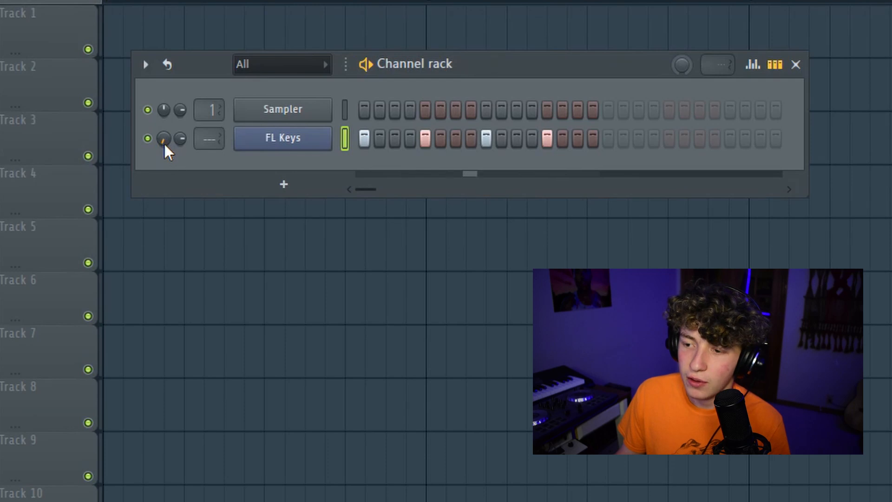
pyautogui.moveTo(162, 140)
pyautogui.mouseDown()
pyautogui.moveTo(161, 175)
pyautogui.moveTo(161, 137)
pyautogui.mouseUp()
pyautogui.press('space')
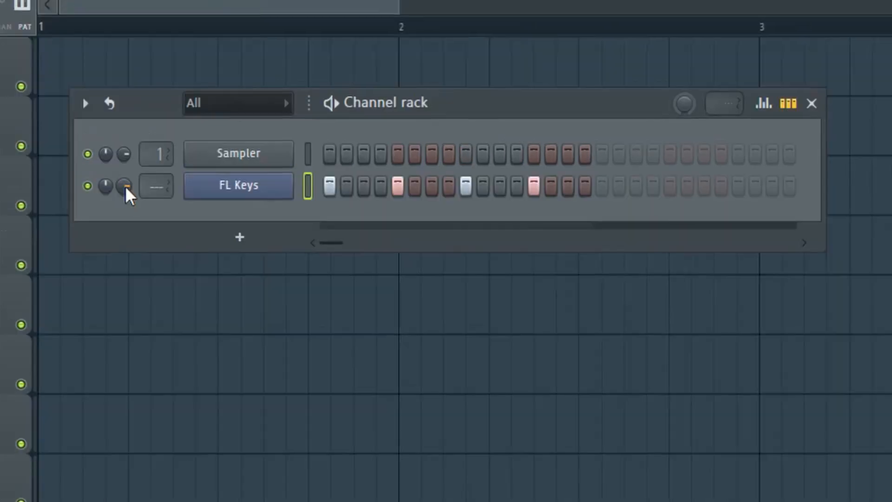
# Play the pattern while changing the FL Keys channel's volume, and reset the volume to its default.
pyautogui.press('space')
pyautogui.moveTo(125, 193); pyautogui.dragTo(126, 199)
pyautogui.rightClick(124, 187)
pyautogui.click(148, 203)
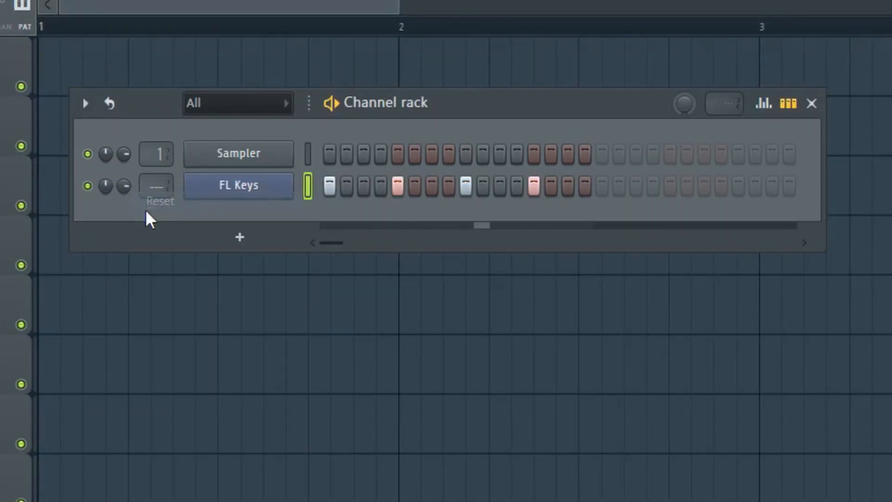
pyautogui.rightClick(124, 188)
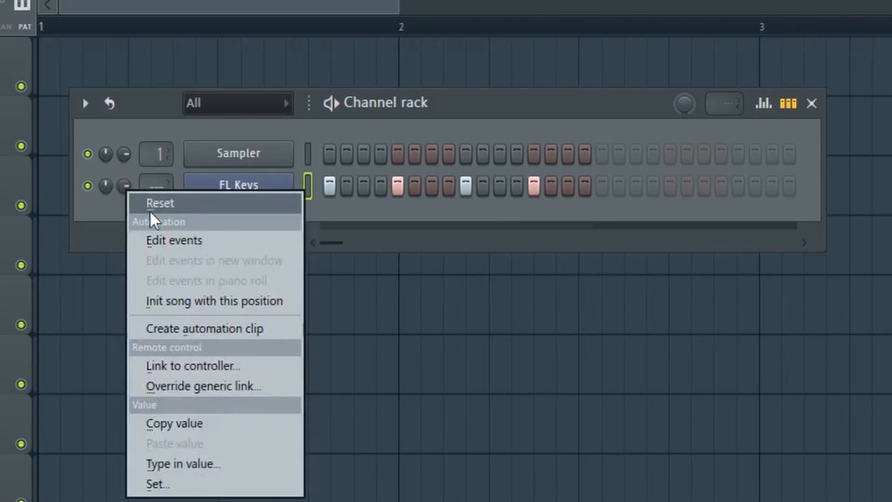
pyautogui.click(150, 118)
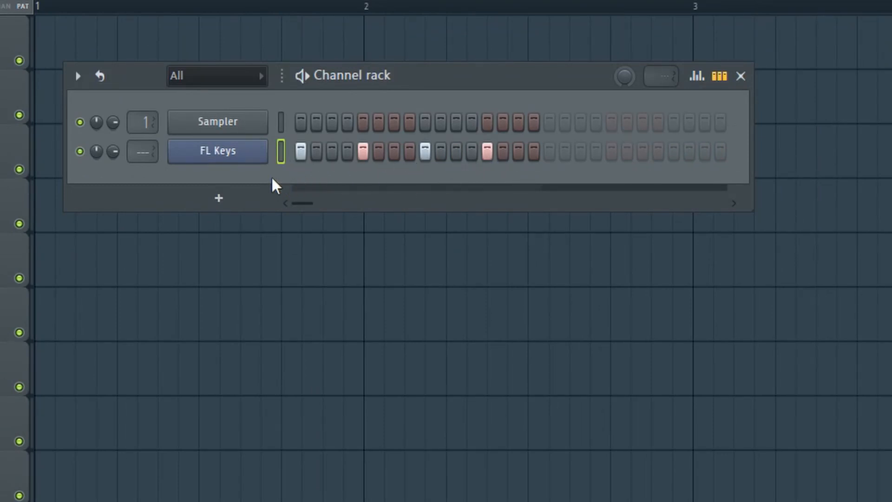
# Cut the step sequence from the FL Keys channel and paste it into the Sampler channel.
pyautogui.rightClick(221, 158)
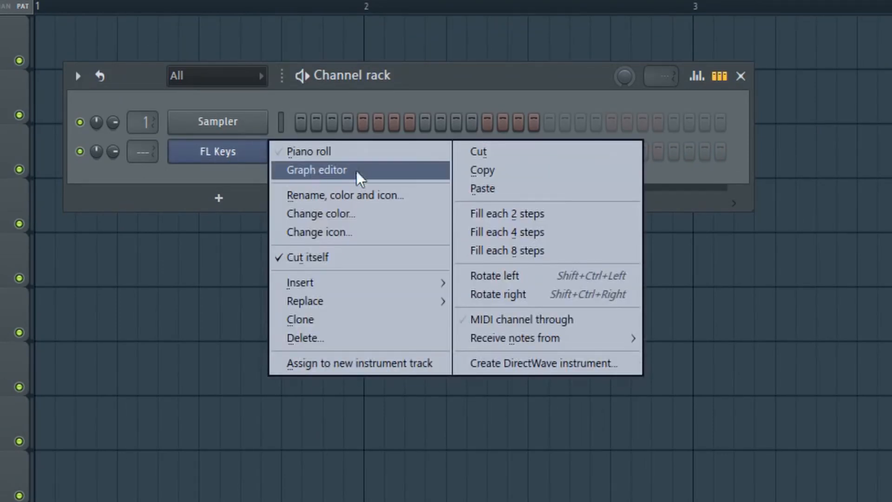
pyautogui.click(492, 154)
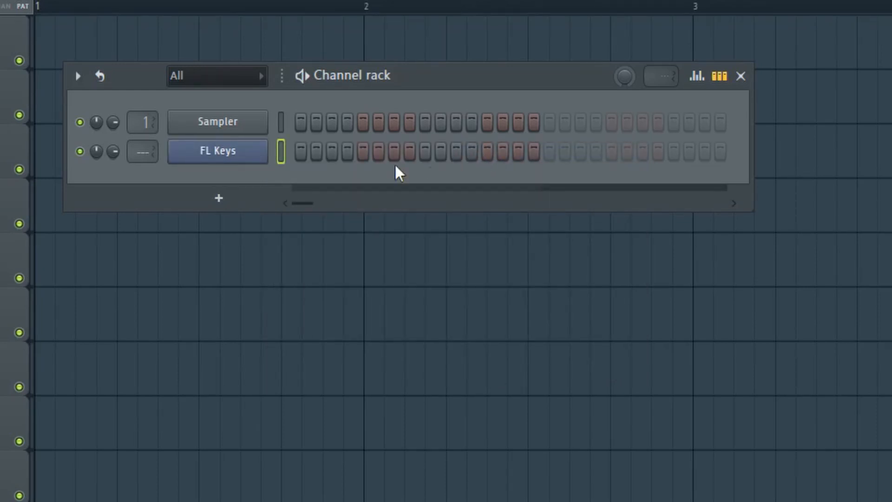
pyautogui.rightClick(219, 121)
pyautogui.click(504, 159)
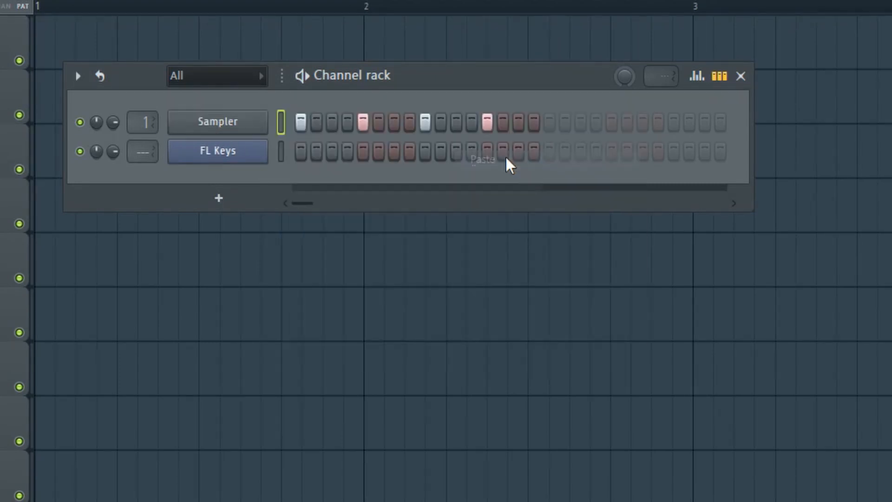
# Cut the step sequence out of the Sampler channel.
pyautogui.rightClick(254, 122)
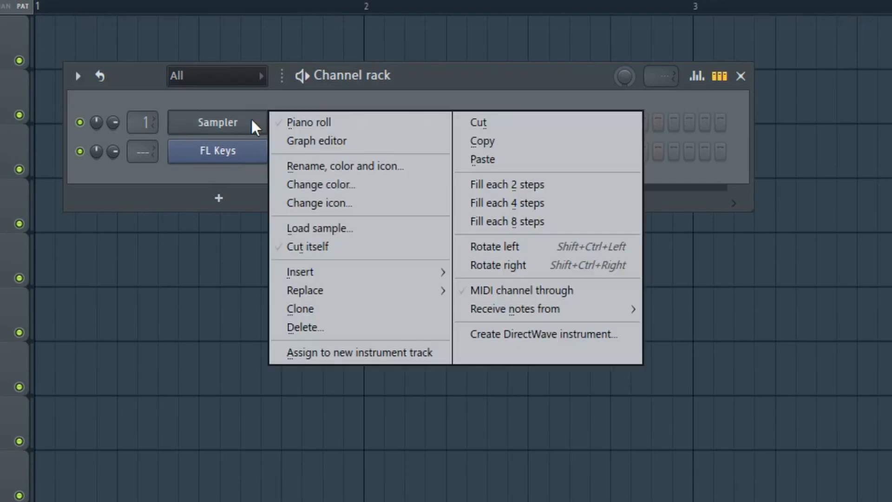
pyautogui.click(478, 122)
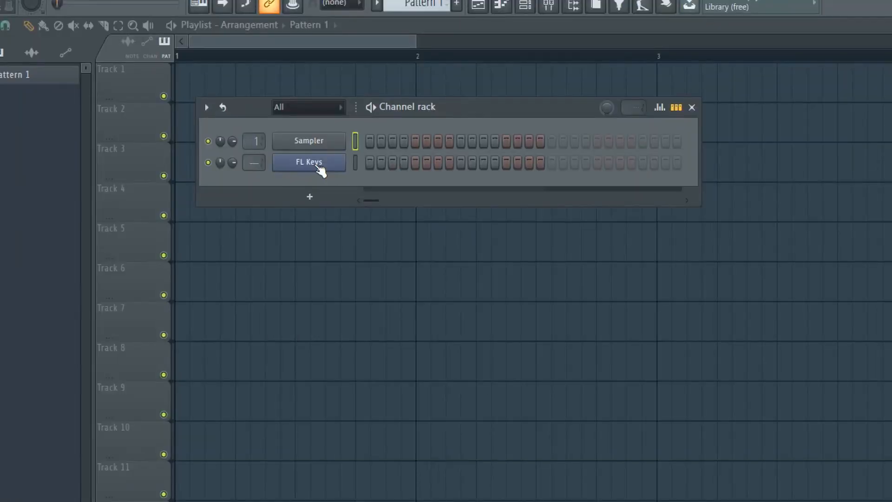
# Open the piano roll for the FL Keys channel.
pyautogui.rightClick(315, 162)
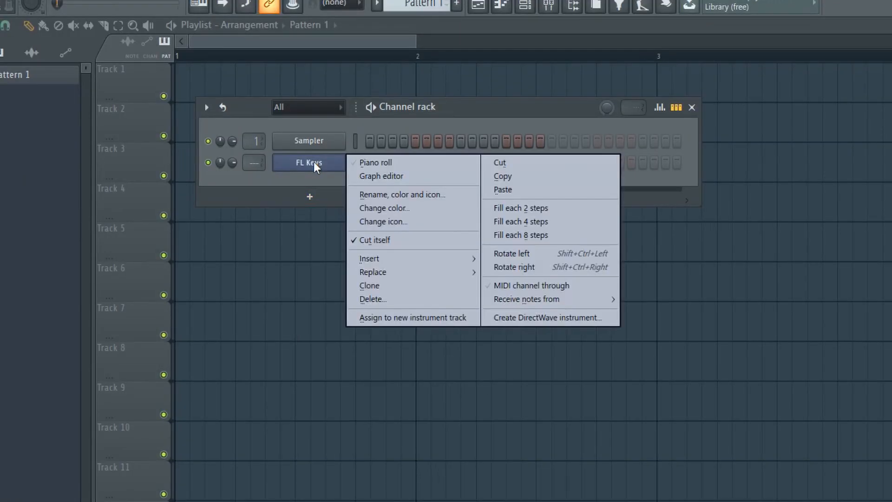
pyautogui.click(364, 162)
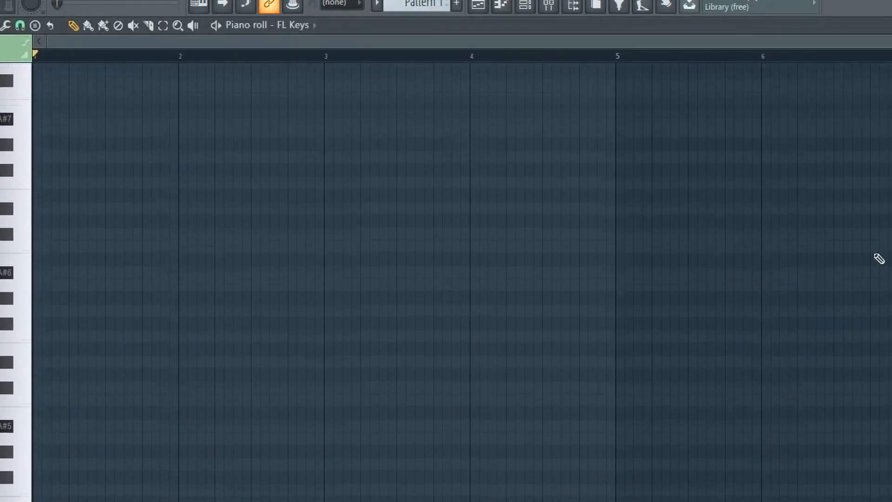
pyautogui.moveTo(888, 42); pyautogui.dragTo(709, 43)
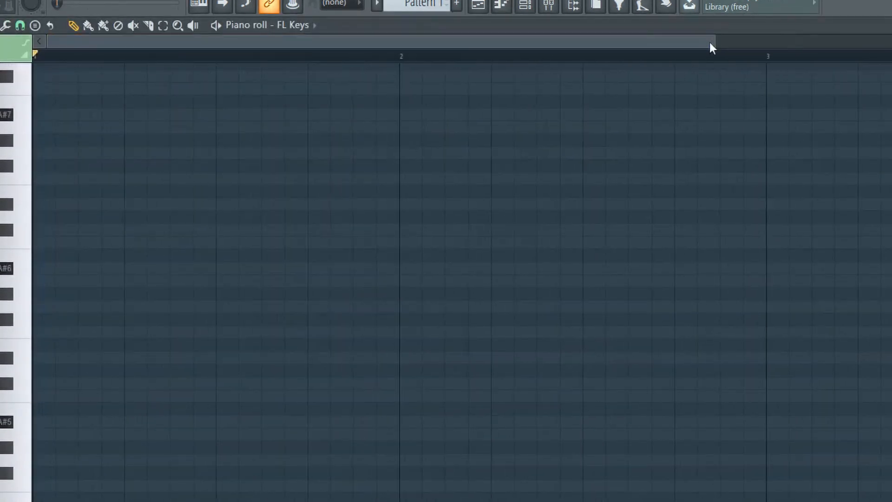
# Place a one-beat C8 note at the start of bar 1 in the piano roll.
pyautogui.moveTo(200, 247)
pyautogui.mouseDown()
pyautogui.moveTo(201, 267)
pyautogui.moveTo(179, 290)
pyautogui.mouseUp()
pyautogui.moveTo(81, 274)
pyautogui.mouseDown()
pyautogui.moveTo(87, 187)
pyautogui.moveTo(75, 348)
pyautogui.mouseUp()
pyautogui.moveTo(135, 255); pyautogui.dragTo(142, 156)
pyautogui.scroll(2, 146, 167)
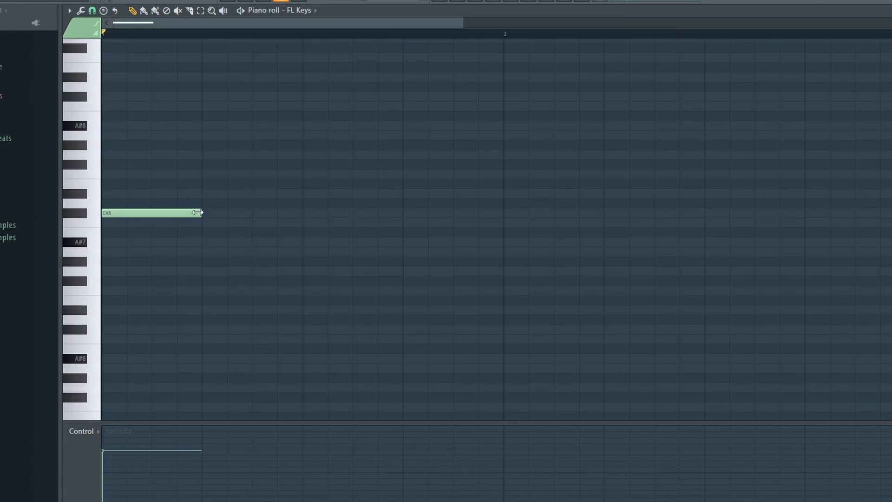
pyautogui.moveTo(197, 212)
pyautogui.mouseDown()
pyautogui.moveTo(426, 211)
pyautogui.moveTo(199, 208)
pyautogui.mouseUp()
pyautogui.click(186, 212)
pyautogui.moveTo(186, 216); pyautogui.dragTo(184, 224)
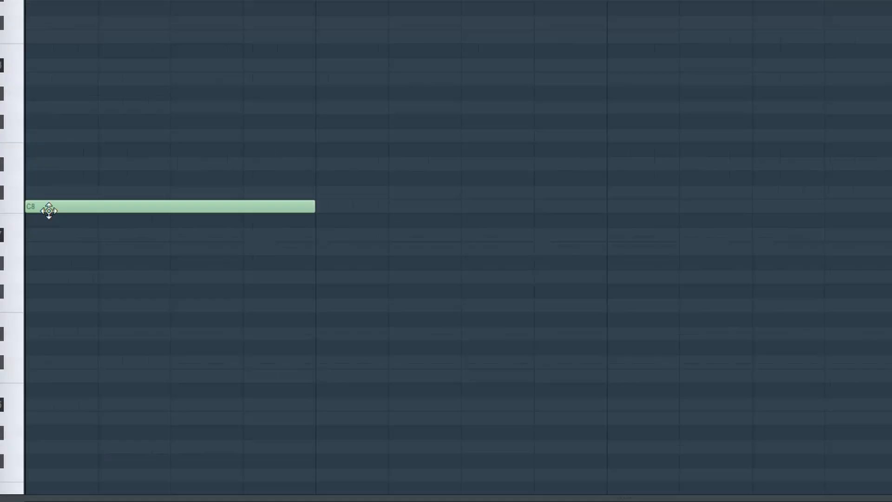
# Examine the level and timing settings in the C8 note's properties.
pyautogui.doubleClick(52, 208)
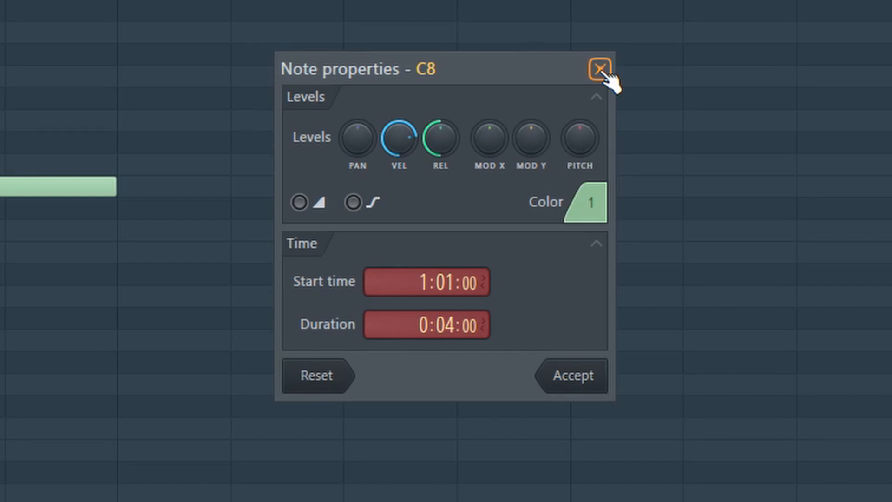
pyautogui.click(600, 70)
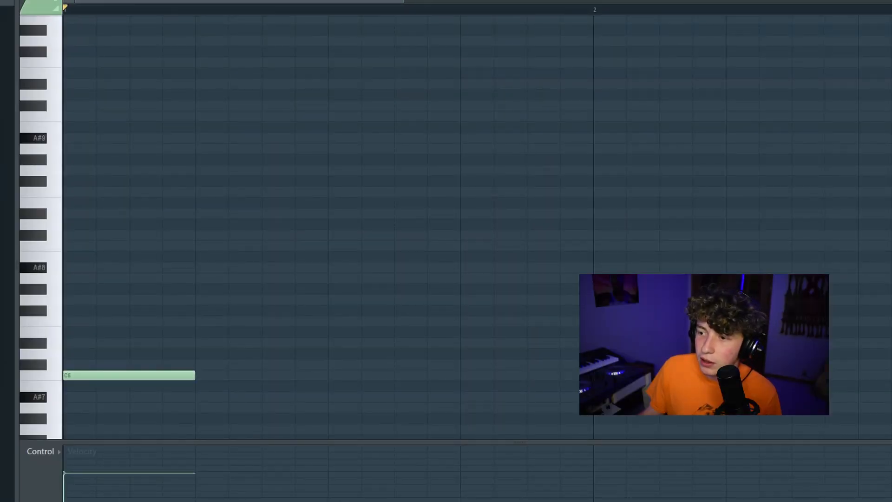
# Add one-beat notes on beats 2 to 4 of bar 1, at G8, C8 and C8.
pyautogui.scroll(-3, 402, 1)
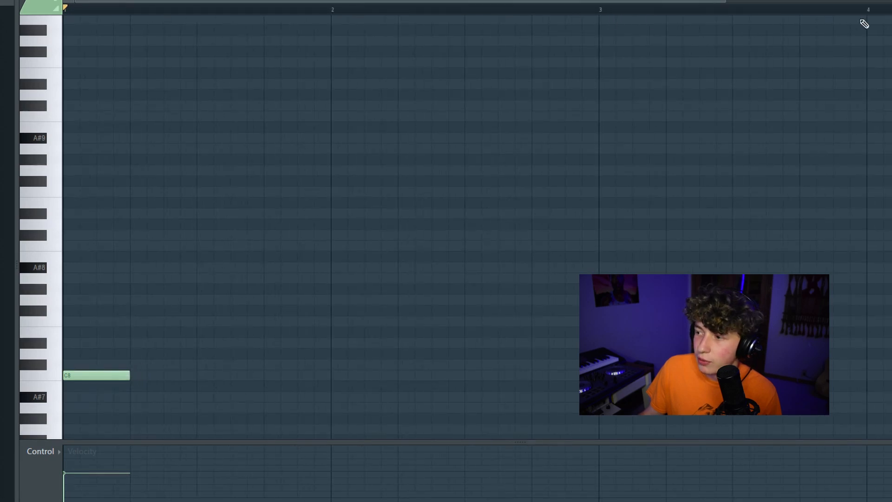
pyautogui.moveTo(135, 363); pyautogui.dragTo(220, 188)
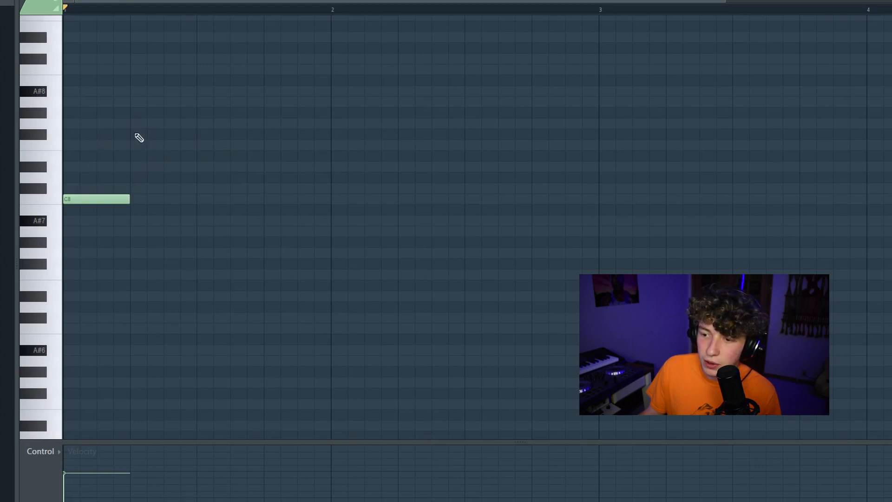
pyautogui.click(138, 200)
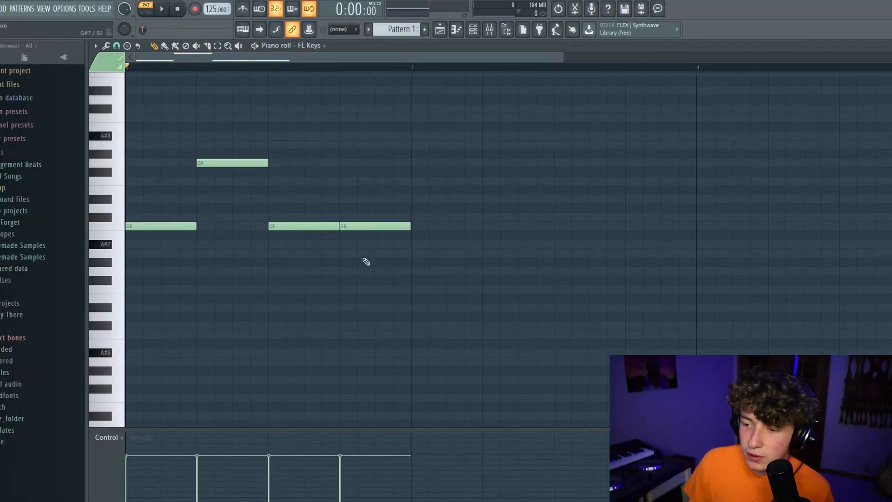
# Lengthen the first C8 note to two beats and delete the other three notes.
pyautogui.moveTo(195, 226)
pyautogui.mouseDown()
pyautogui.moveTo(269, 223)
pyautogui.moveTo(232, 205)
pyautogui.moveTo(225, 227)
pyautogui.mouseUp()
pyautogui.rightClick(257, 163)
pyautogui.rightClick(313, 226)
pyautogui.rightClick(342, 226)
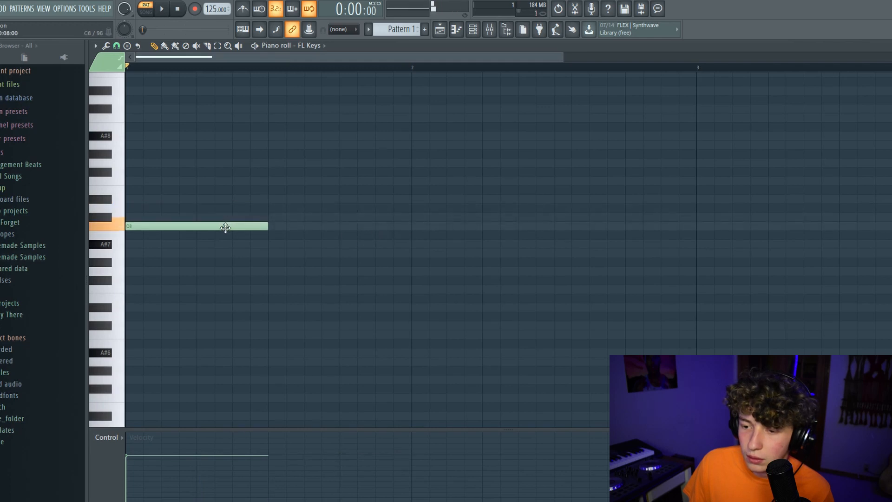
# Add a two-beat G7 note directly after the C8 note, filling the rest of bar 1.
pyautogui.click(272, 263)
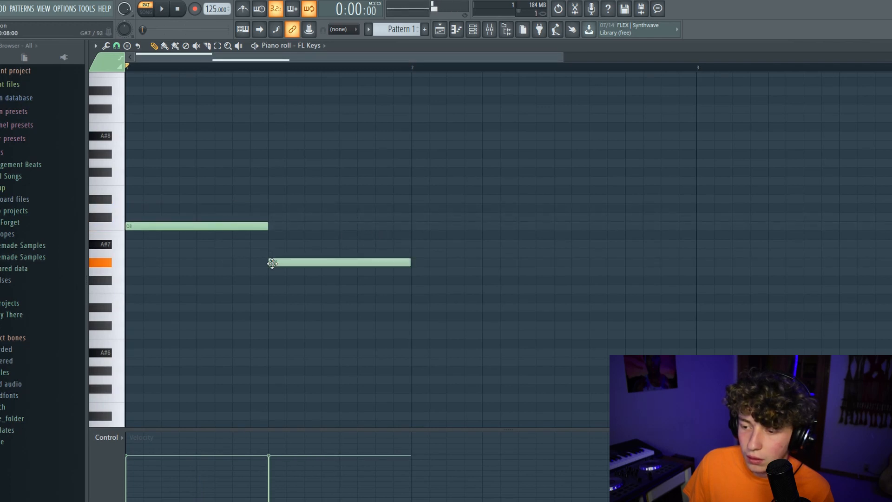
pyautogui.moveTo(272, 270); pyautogui.dragTo(271, 271)
# Play back the two-note pattern in the piano roll.
pyautogui.click(161, 8)
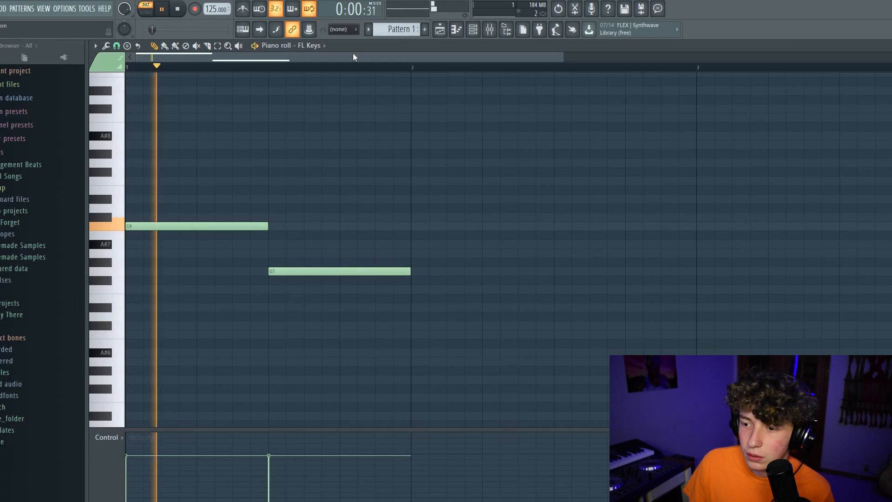
pyautogui.moveTo(564, 56); pyautogui.dragTo(887, 56)
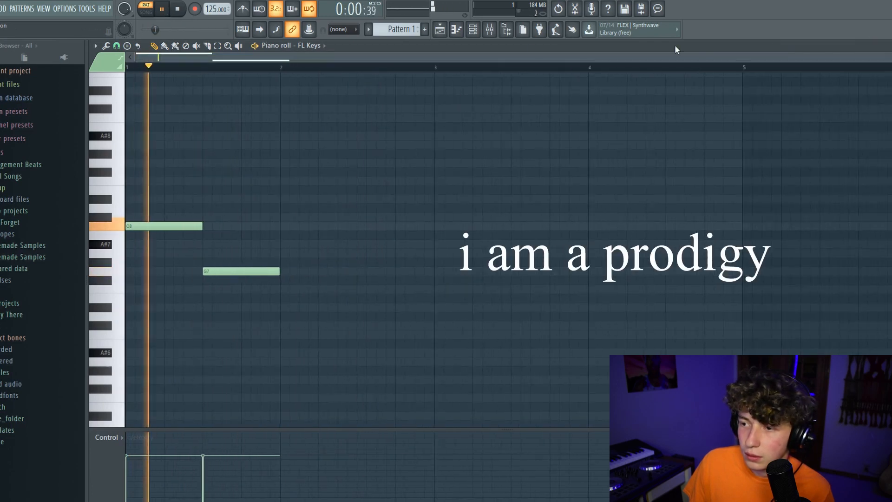
pyautogui.click(440, 34)
pyautogui.click(473, 29)
pyautogui.click(364, 142)
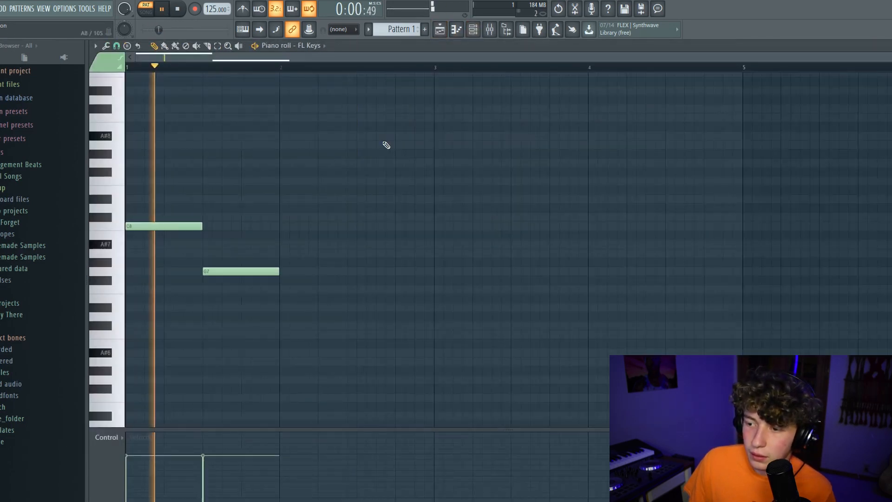
# Open the channel rack and play back the FL Keys pattern, stopping it after a moment.
pyautogui.scroll(-1, 313, 200)
pyautogui.press('space')
pyautogui.moveTo(889, 58); pyautogui.dragTo(543, 110)
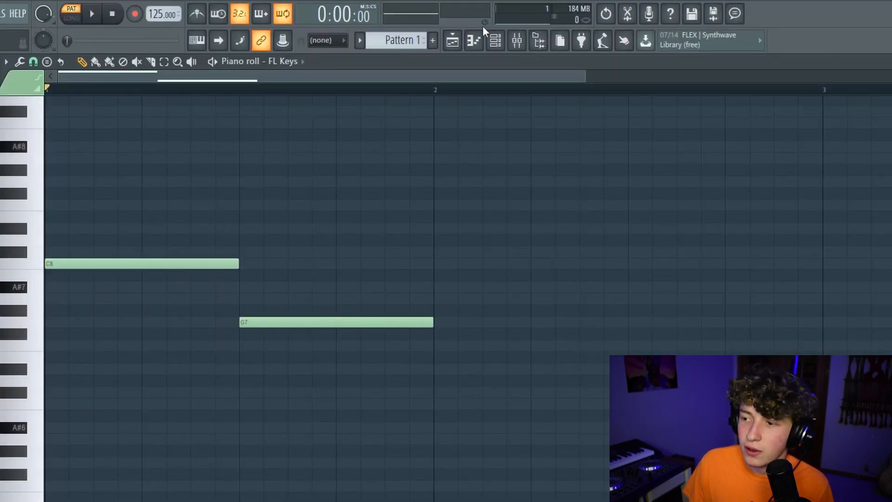
pyautogui.click(495, 40)
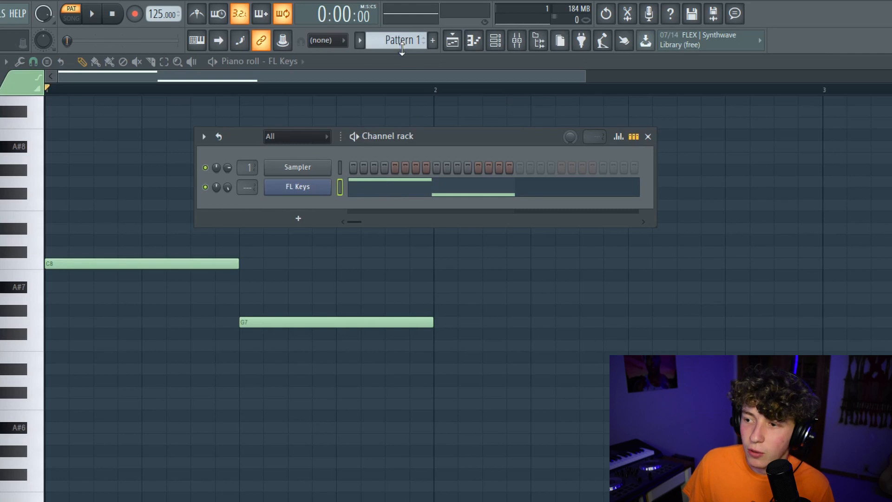
pyautogui.press('space')
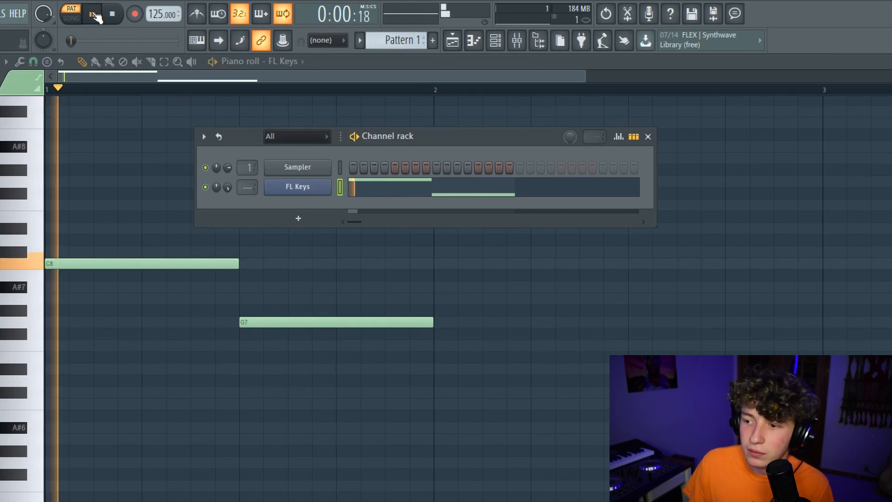
pyautogui.click(112, 14)
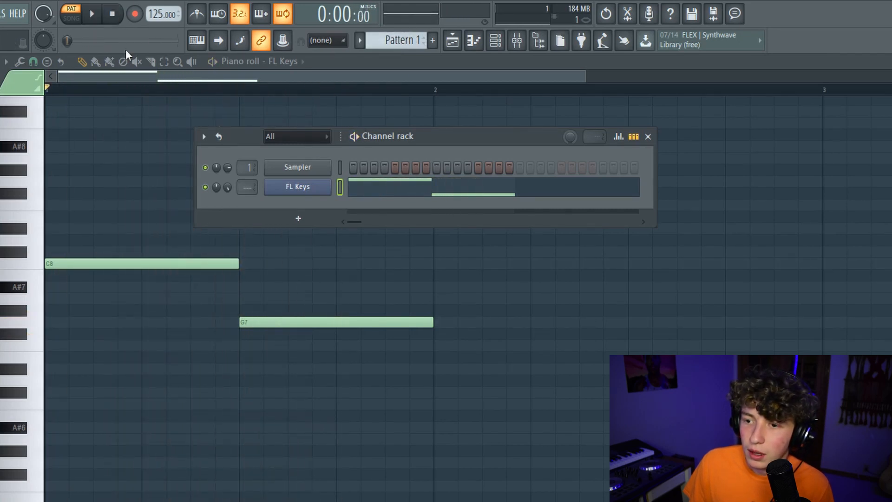
# Switch playback to song mode and return it to pattern mode.
pyautogui.click(75, 18)
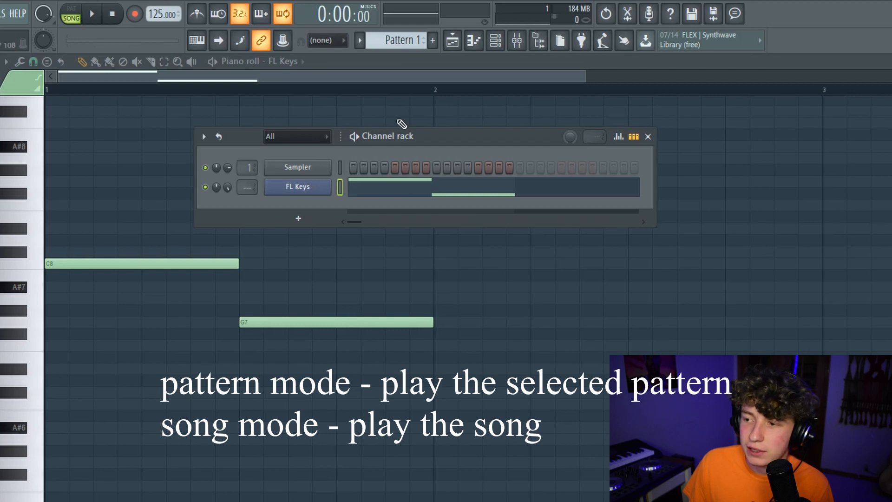
pyautogui.click(112, 14)
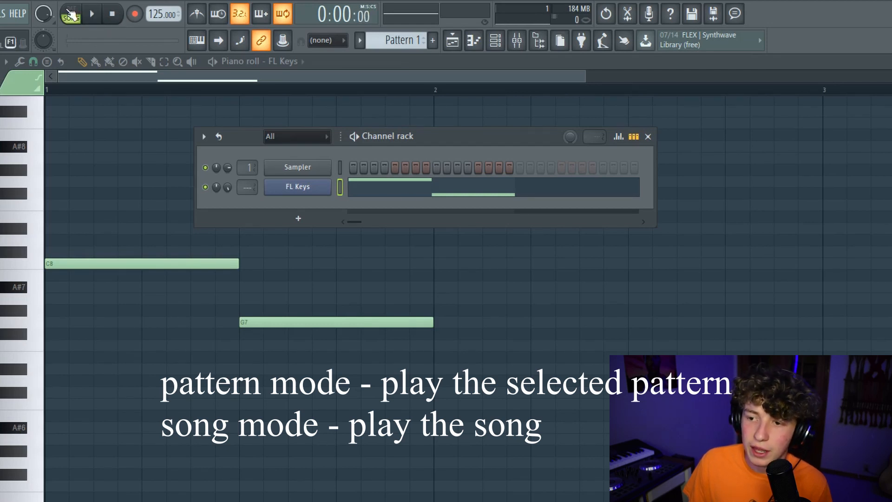
pyautogui.click(82, 13)
# Place Pattern 1 in the playlist at the start of track 4 and delete that clip.
pyautogui.moveTo(420, 144); pyautogui.dragTo(599, 206)
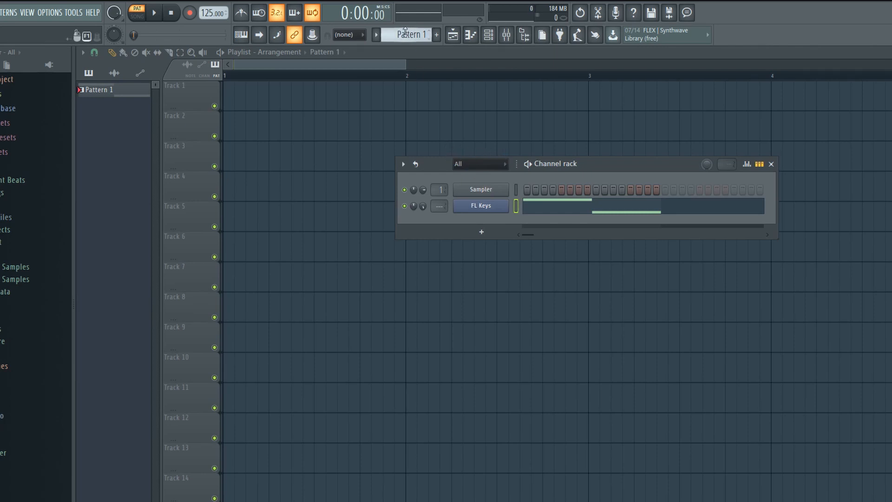
pyautogui.moveTo(414, 37); pyautogui.dragTo(299, 117)
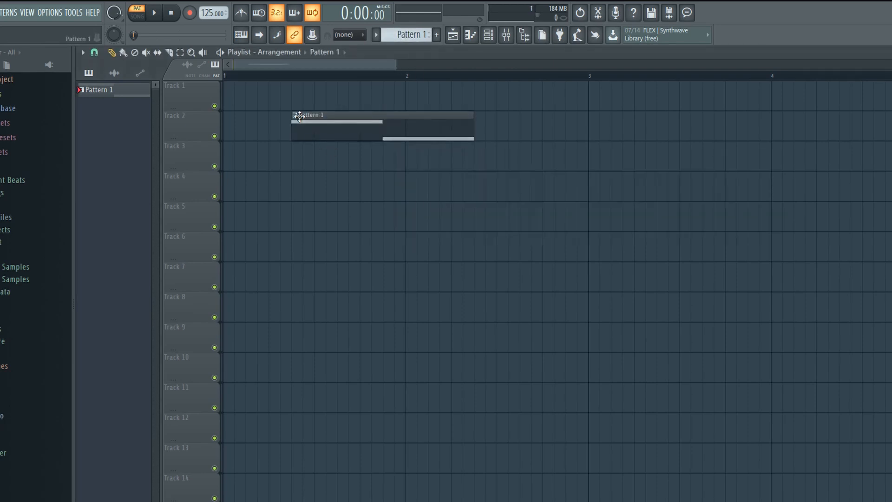
pyautogui.moveTo(368, 116); pyautogui.dragTo(260, 181)
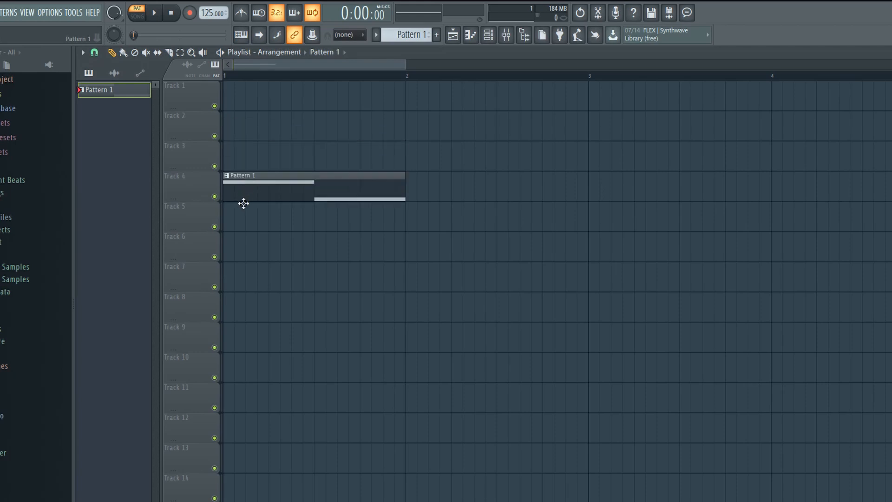
pyautogui.rightClick(267, 182)
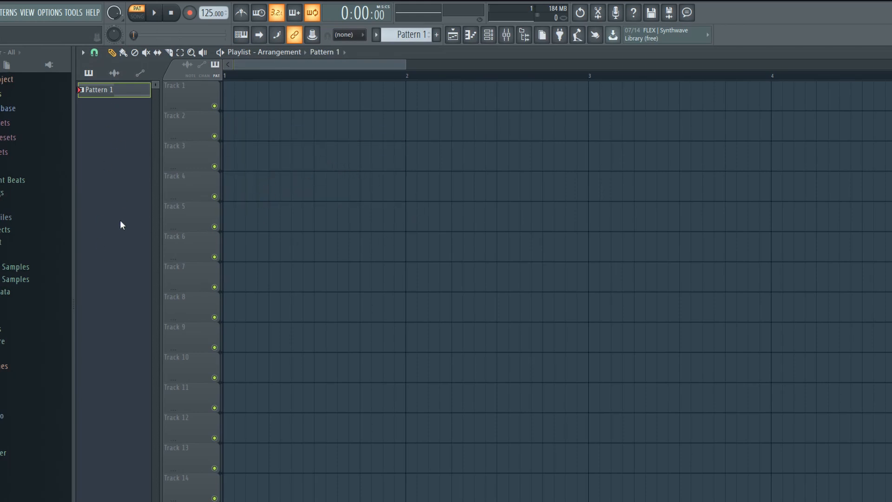
# Place a Pattern 1 clip in the playlist at bar 1 of track 3.
pyautogui.moveTo(100, 90); pyautogui.dragTo(414, 151)
pyautogui.moveTo(474, 154); pyautogui.dragTo(292, 155)
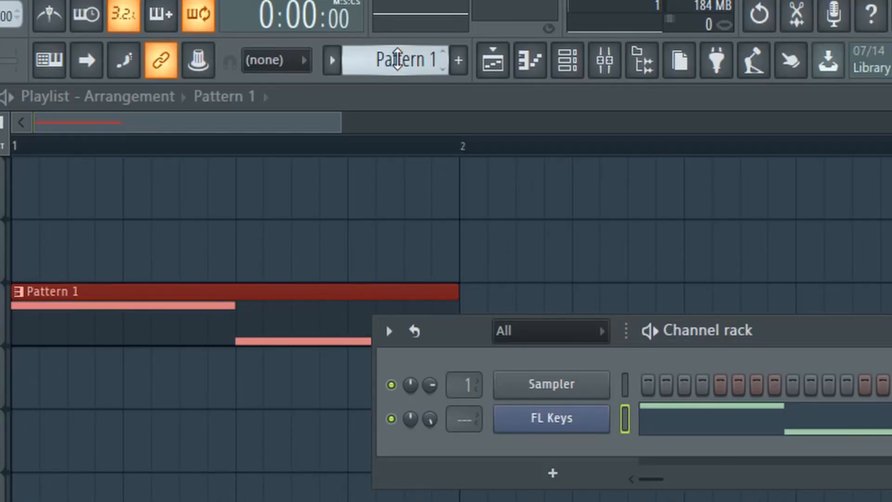
# Examine the options available for Pattern 1, such as renaming, coloring and cloning, without choosing one.
pyautogui.moveTo(397, 59)
pyautogui.mouseDown()
pyautogui.moveTo(397, 28)
pyautogui.moveTo(396, 60)
pyautogui.mouseUp()
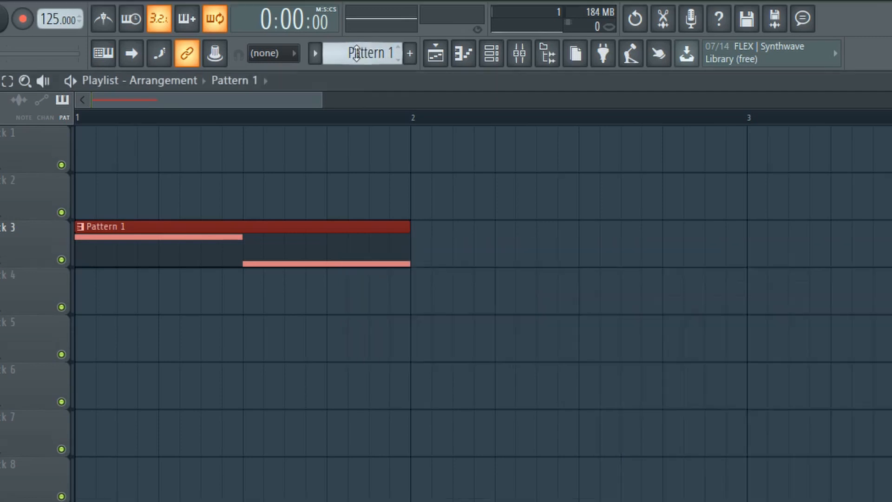
pyautogui.click(356, 47)
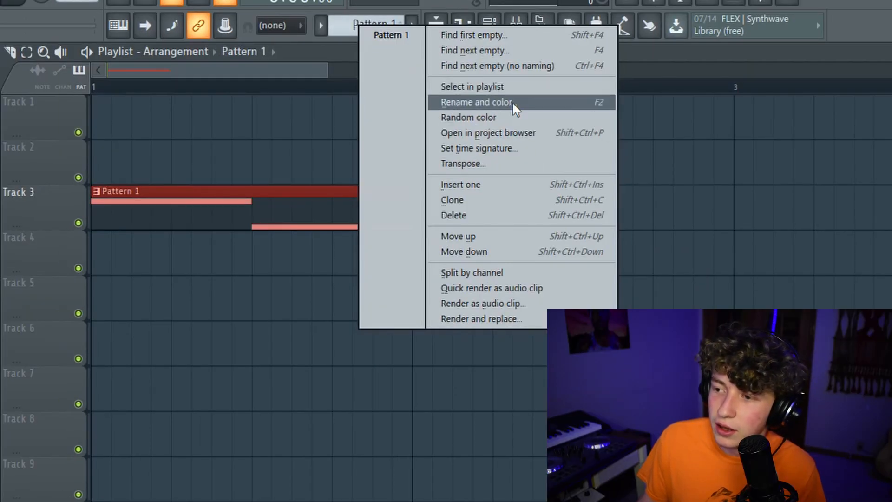
pyautogui.click(312, 68)
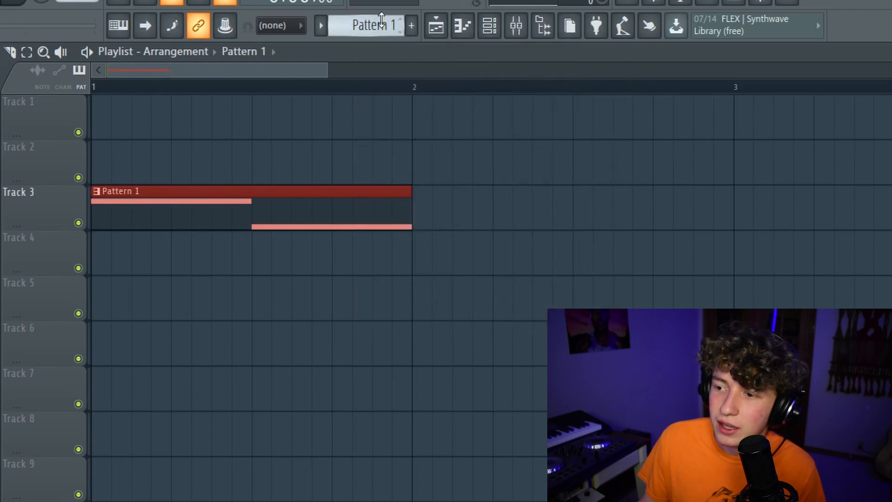
pyautogui.click(381, 21)
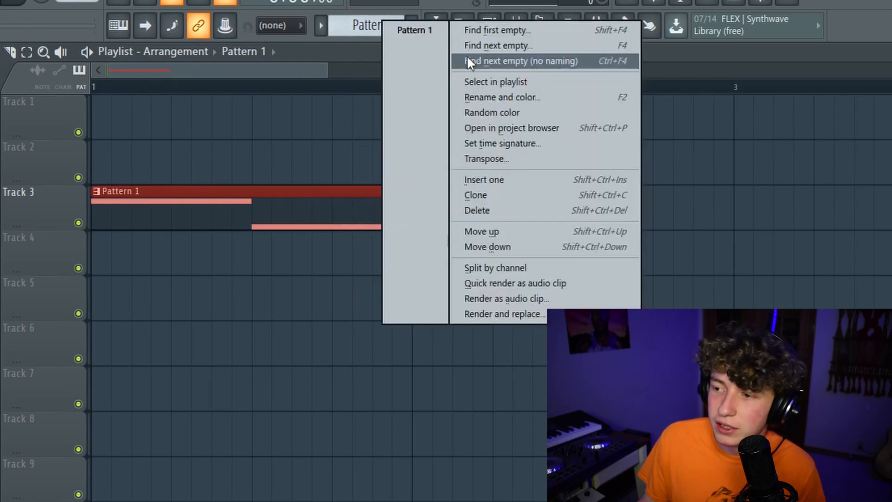
pyautogui.click(323, 68)
pyautogui.moveTo(326, 67); pyautogui.dragTo(511, 70)
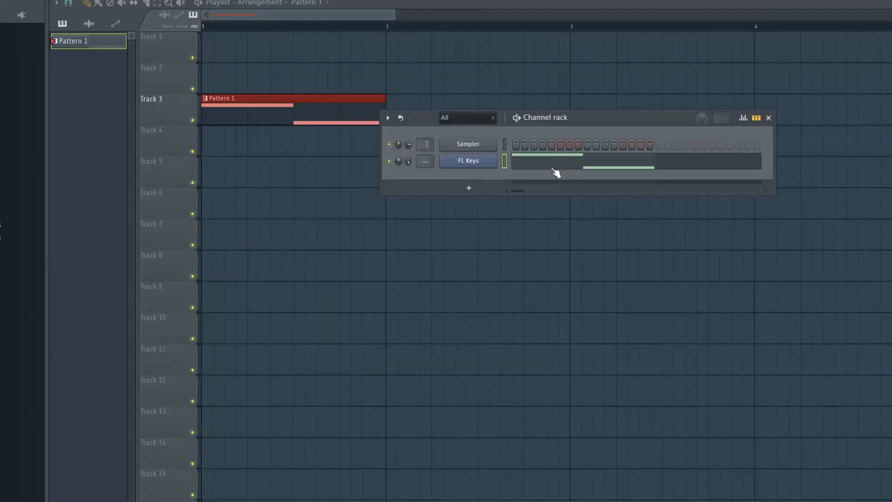
# Open the FL Keys notes in the piano roll and copy the C8 and G7 notes into bar 2.
pyautogui.click(551, 168)
pyautogui.scroll(2, 438, 146)
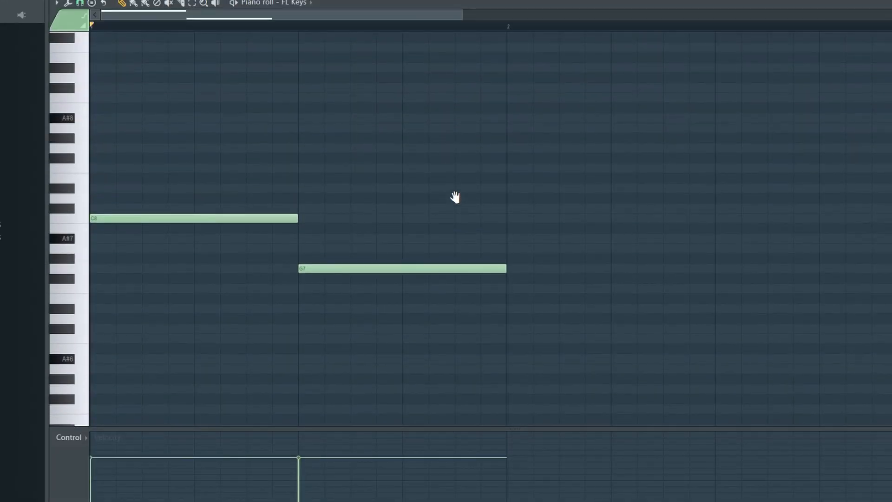
pyautogui.scroll(-3, 455, 197)
pyautogui.moveTo(463, 15)
pyautogui.mouseDown()
pyautogui.moveTo(491, 15)
pyautogui.moveTo(467, 19)
pyautogui.mouseUp()
pyautogui.scroll(2, 495, 112)
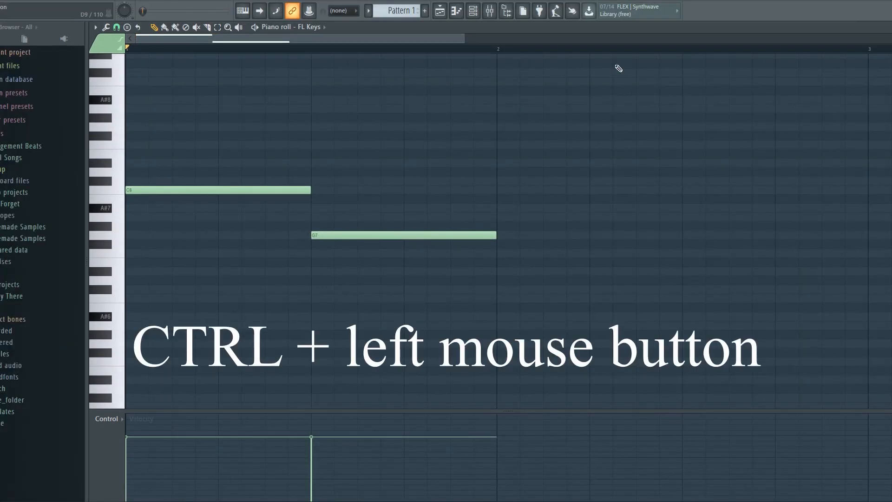
pyautogui.moveTo(597, 69); pyautogui.dragTo(132, 338)
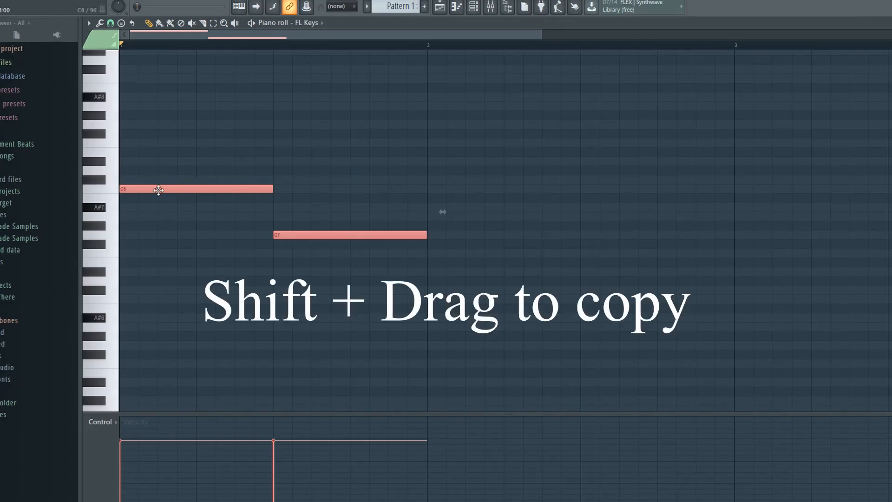
pyautogui.moveTo(148, 190); pyautogui.dragTo(461, 187)
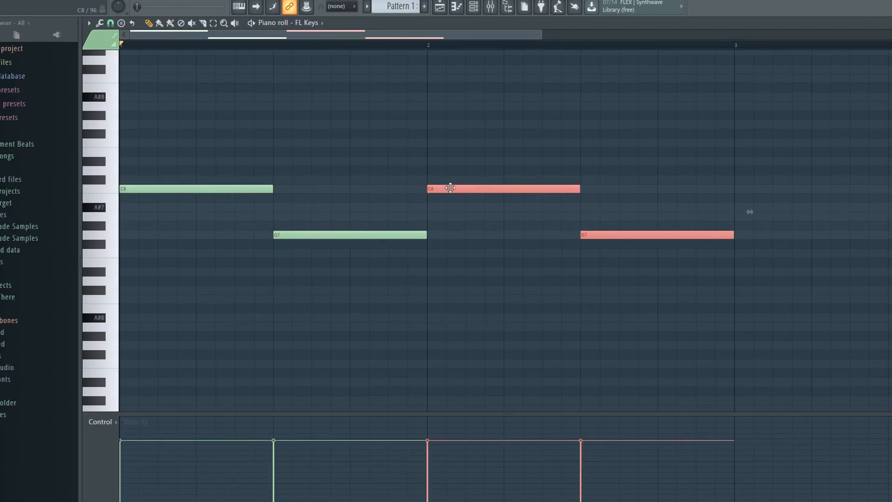
# Replace the C8 note in bar 2 with a two-beat A#7 note and play back the melody.
pyautogui.press('space')
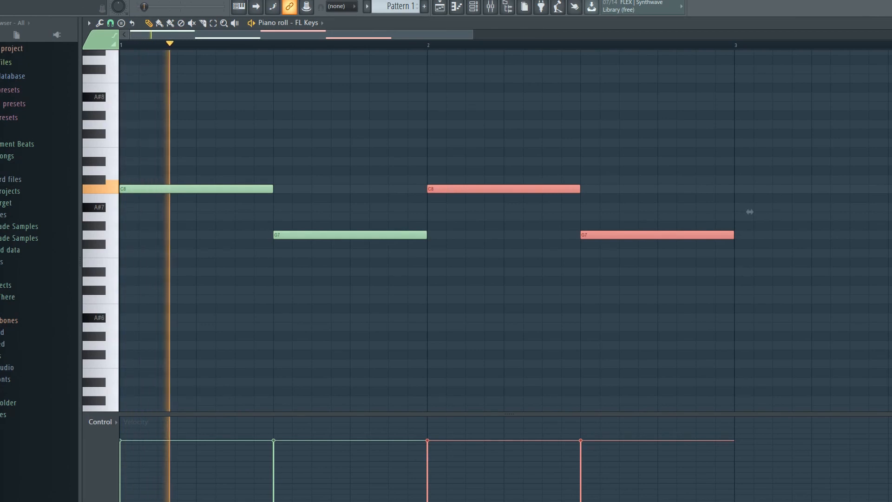
pyautogui.click(483, 190)
pyautogui.click(433, 208)
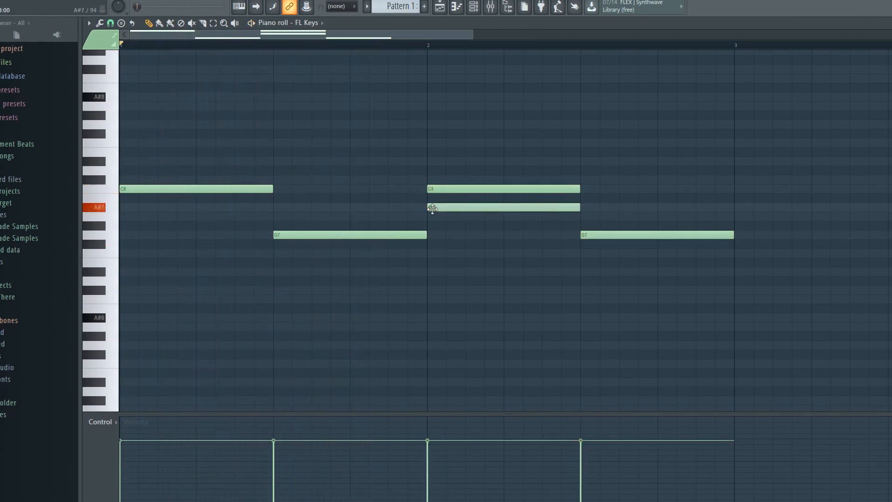
pyautogui.rightClick(466, 190)
pyautogui.press('space')
# Examine the note properties and channel controls offered for the piano roll's control lane, keeping note velocity.
pyautogui.moveTo(475, 35); pyautogui.dragTo(690, 34)
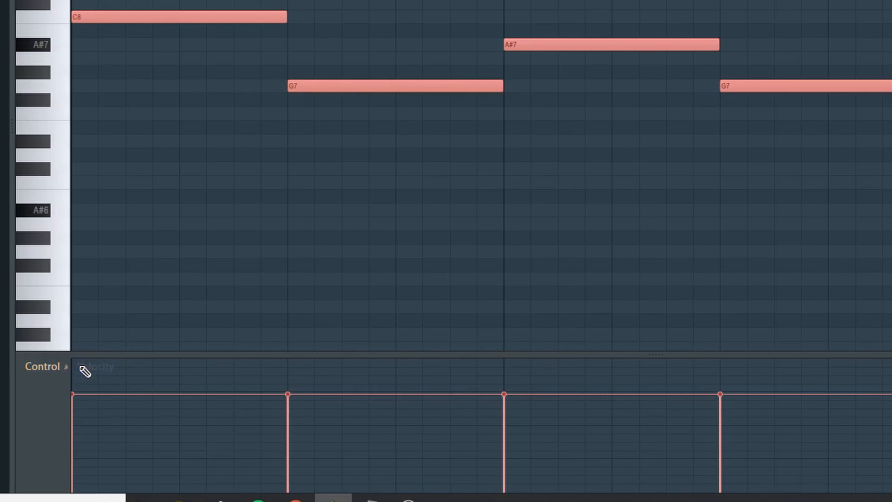
pyautogui.click(65, 366)
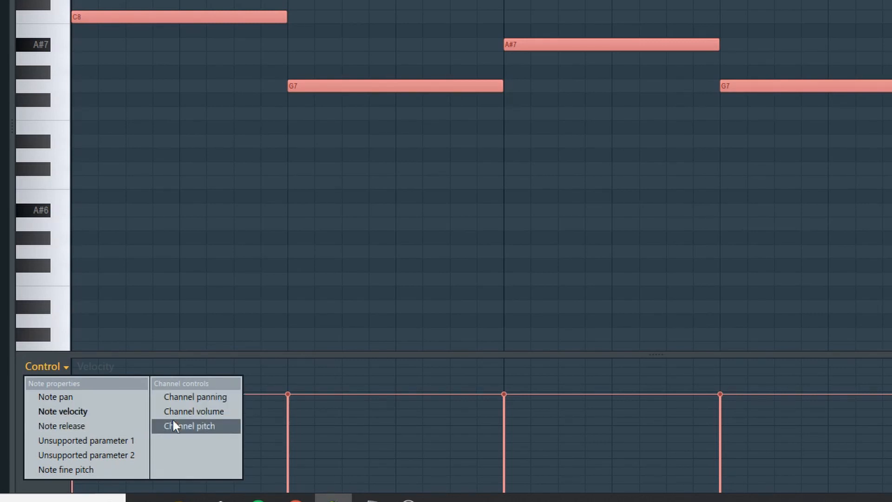
pyautogui.click(12, 362)
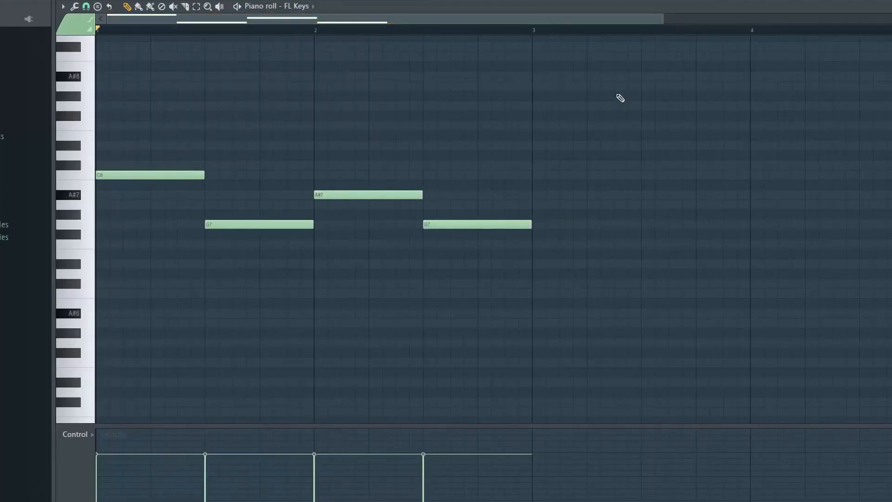
# Copy all four FL Keys notes and paste them into the Sampler channel's piano roll.
pyautogui.moveTo(674, 45); pyautogui.dragTo(106, 311)
pyautogui.press('F6')
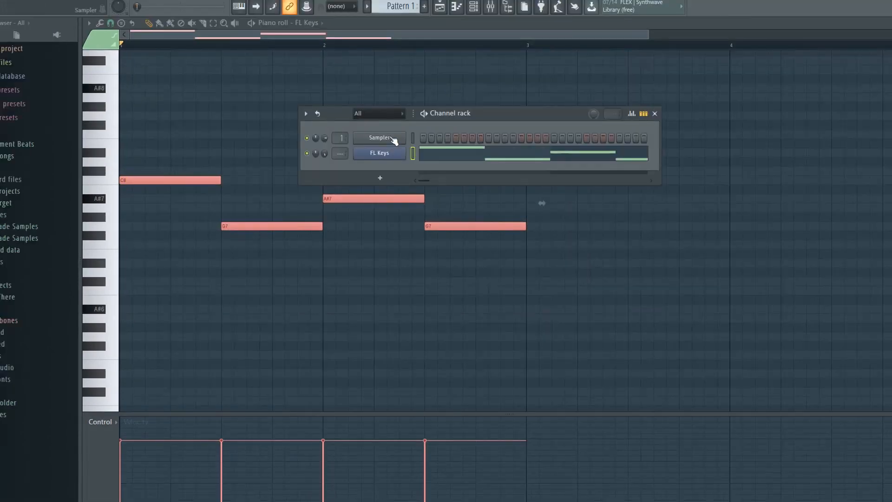
pyautogui.rightClick(391, 138)
pyautogui.click(447, 139)
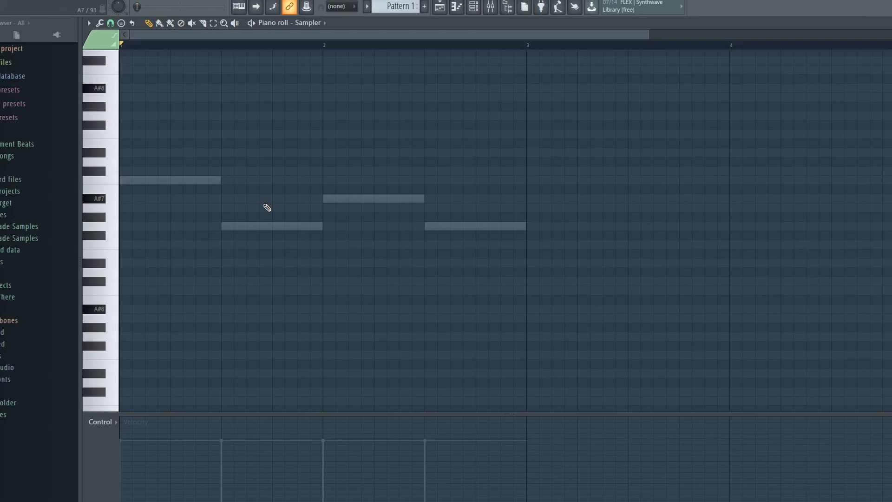
pyautogui.hotkey('ctrl', 'v')
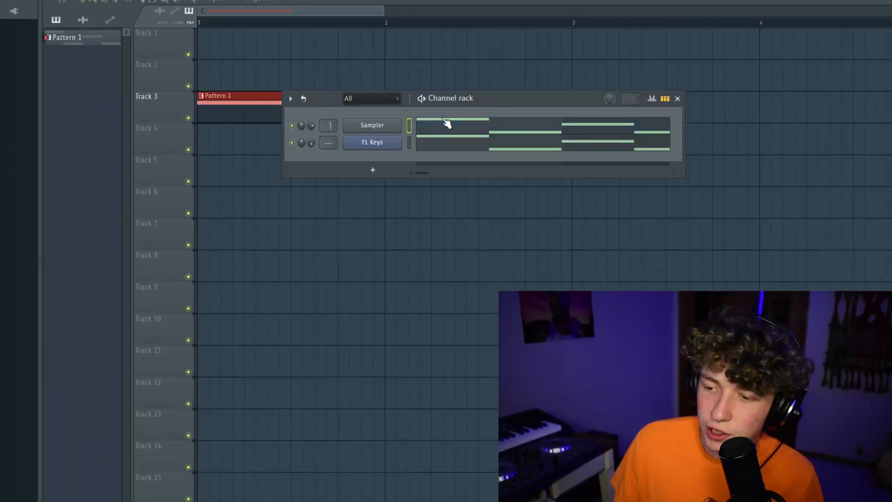
# Relocate the Pattern 1 clip in the playlist from track 3 to the start of track 5.
pyautogui.click(433, 130)
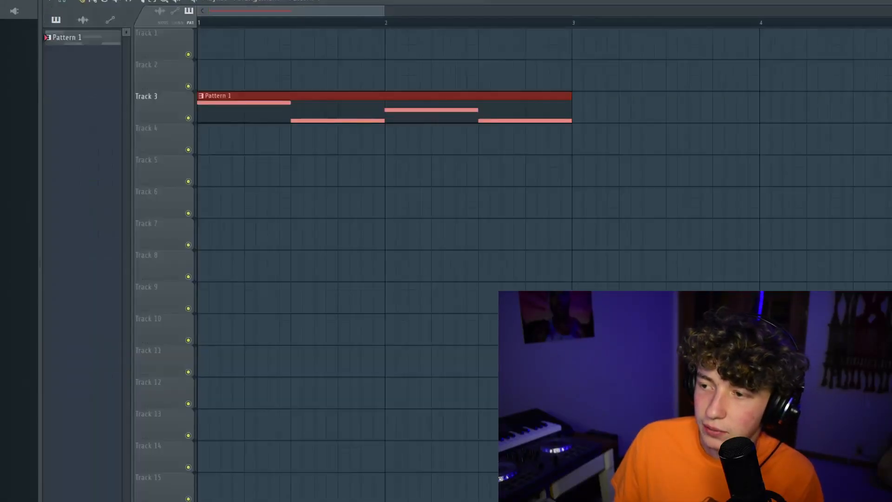
pyautogui.rightClick(360, 126)
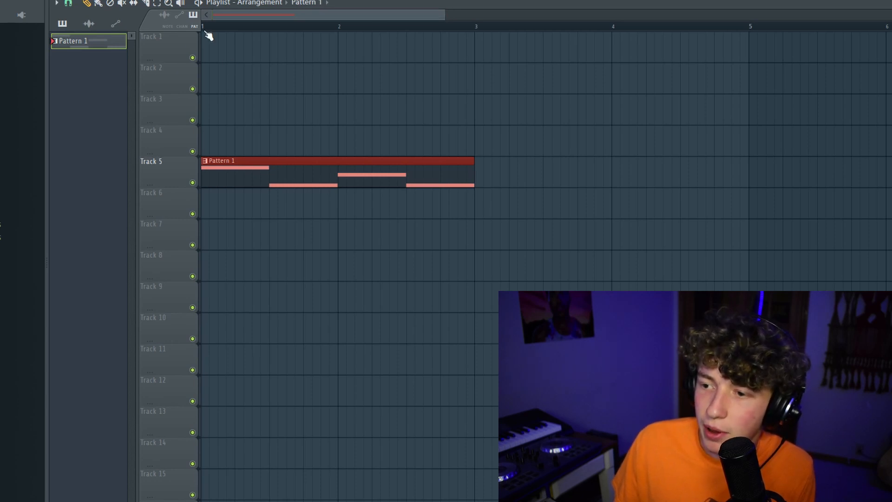
# Survey the playlist's bars and tracks beyond the Pattern 1 clip and return to its start.
pyautogui.moveTo(444, 18); pyautogui.dragTo(890, 18)
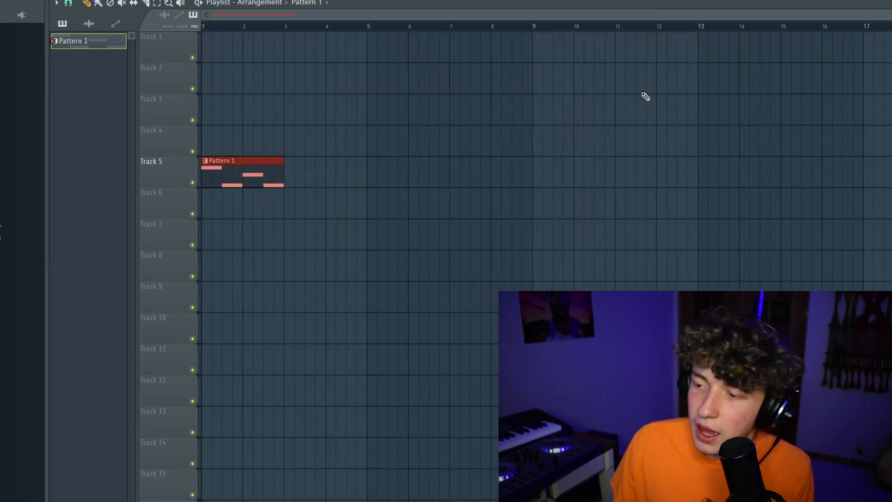
pyautogui.moveTo(737, 153); pyautogui.dragTo(98, 241)
pyautogui.moveTo(472, 317); pyautogui.dragTo(557, 297)
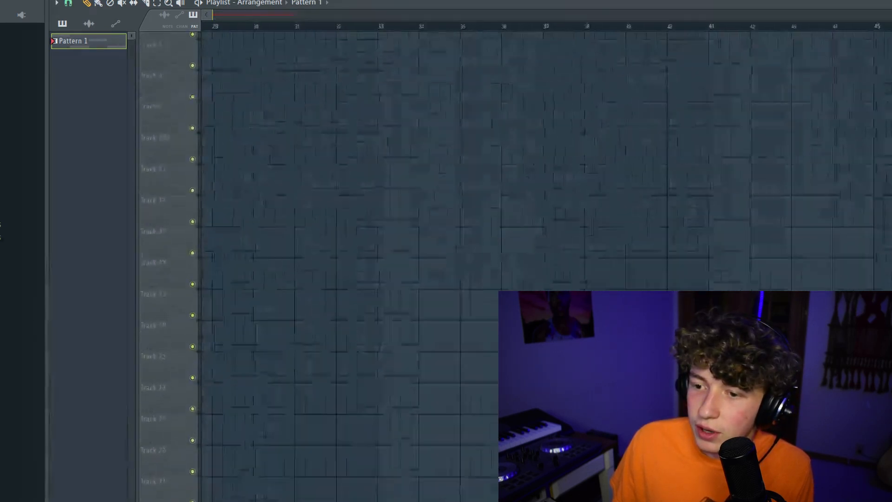
pyautogui.moveTo(223, 162); pyautogui.dragTo(859, 363)
pyautogui.moveTo(223, 209); pyautogui.dragTo(603, 225)
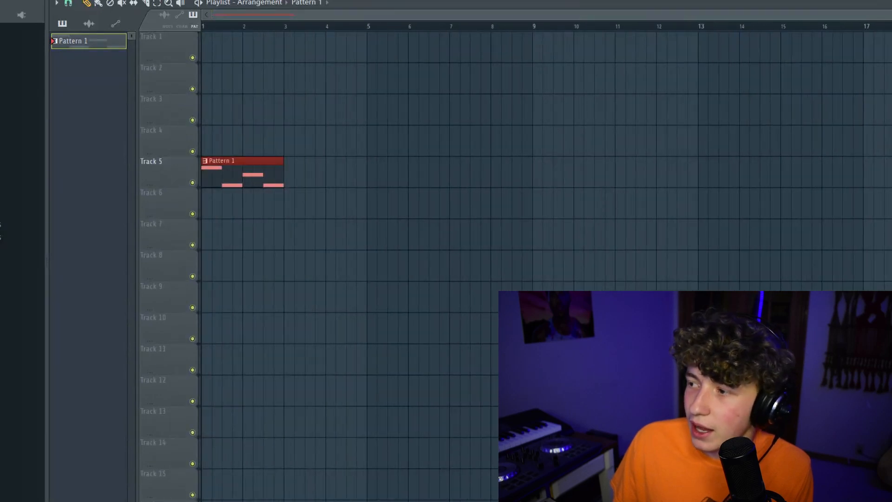
pyautogui.moveTo(889, 15); pyautogui.dragTo(484, 20)
# Look at the options for track 5, such as renaming and coloring, without choosing one.
pyautogui.rightClick(169, 174)
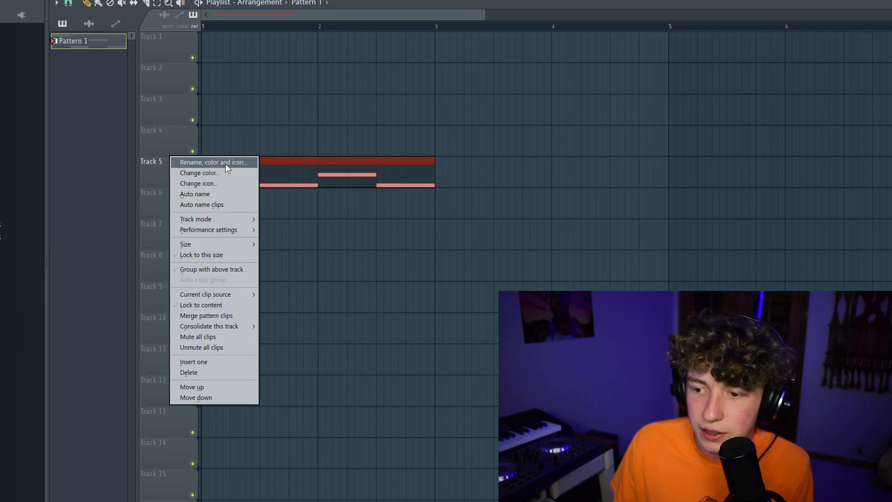
pyautogui.click(300, 13)
pyautogui.moveTo(484, 14); pyautogui.dragTo(646, 13)
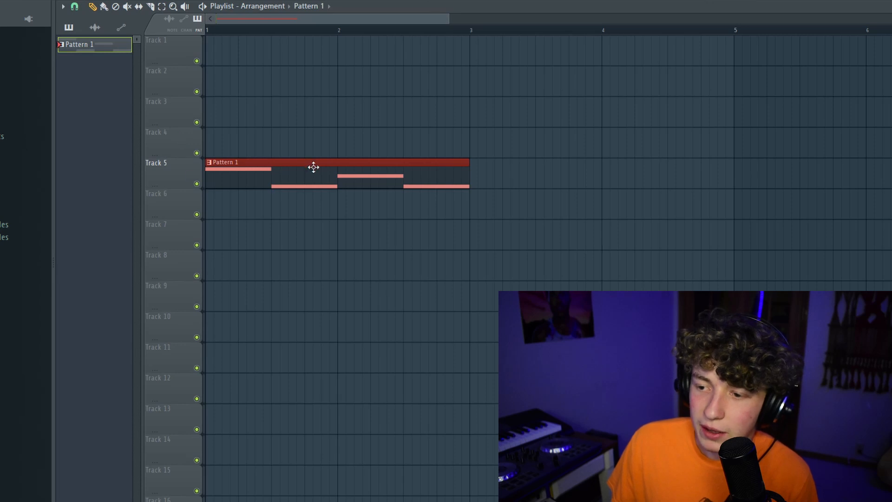
# Place several extra Pattern 1 clips at scattered positions across the playlist, between tracks 2 and 12.
pyautogui.moveTo(449, 16); pyautogui.dragTo(399, 37)
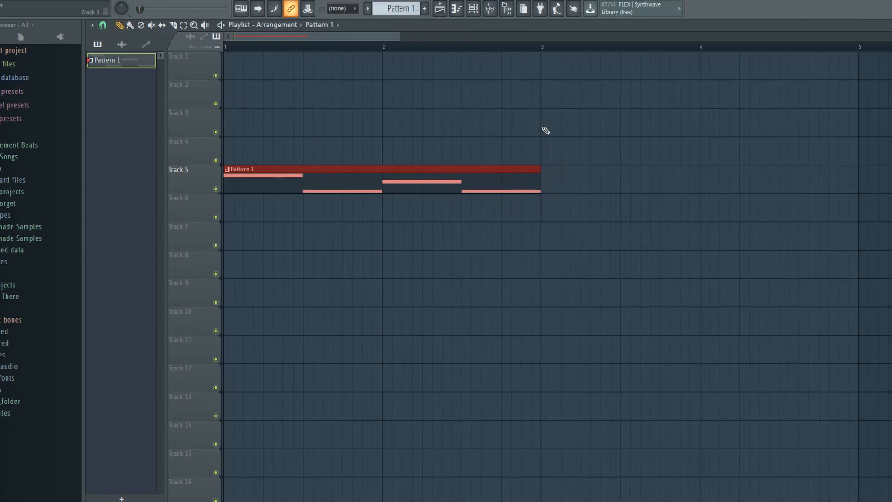
pyautogui.click(544, 93)
pyautogui.click(571, 151)
pyautogui.click(528, 291)
pyautogui.click(351, 93)
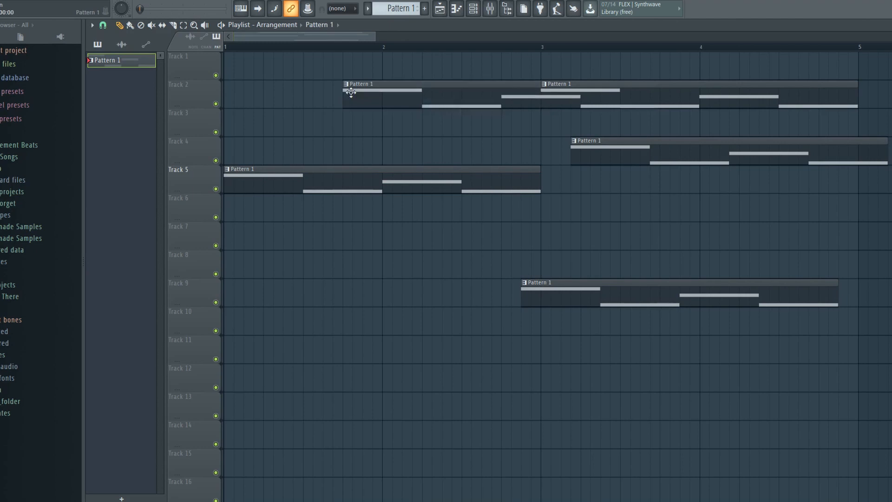
pyautogui.click(551, 208)
pyautogui.click(287, 228)
pyautogui.click(258, 320)
pyautogui.click(604, 376)
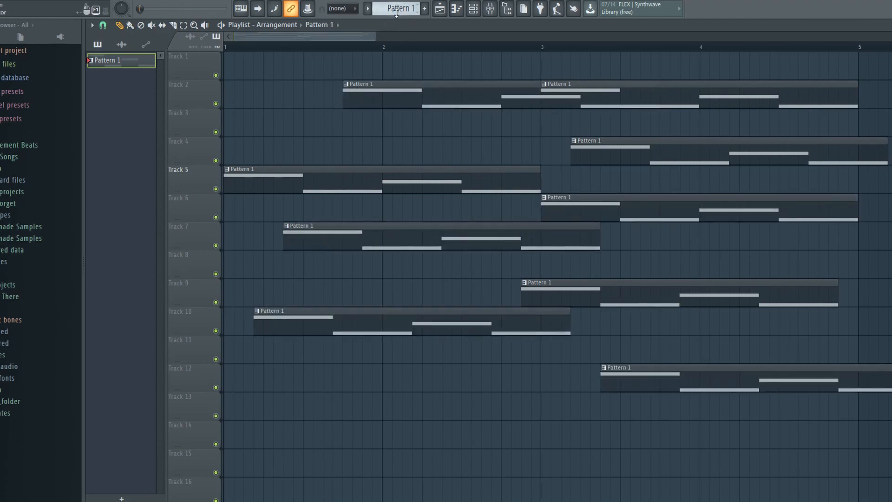
pyautogui.moveTo(371, 36); pyautogui.dragTo(396, 39)
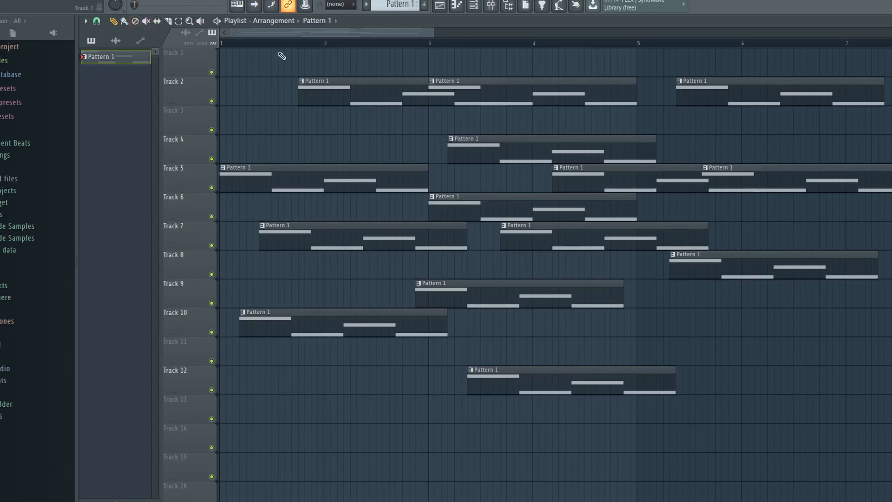
# Erase all the clips from the playlist and place a single Pattern 1 clip at the start of track 5.
pyautogui.moveTo(287, 64)
pyautogui.mouseDown()
pyautogui.moveTo(364, 123)
pyautogui.moveTo(546, 219)
pyautogui.moveTo(806, 155)
pyautogui.moveTo(663, 400)
pyautogui.moveTo(266, 215)
pyautogui.mouseUp()
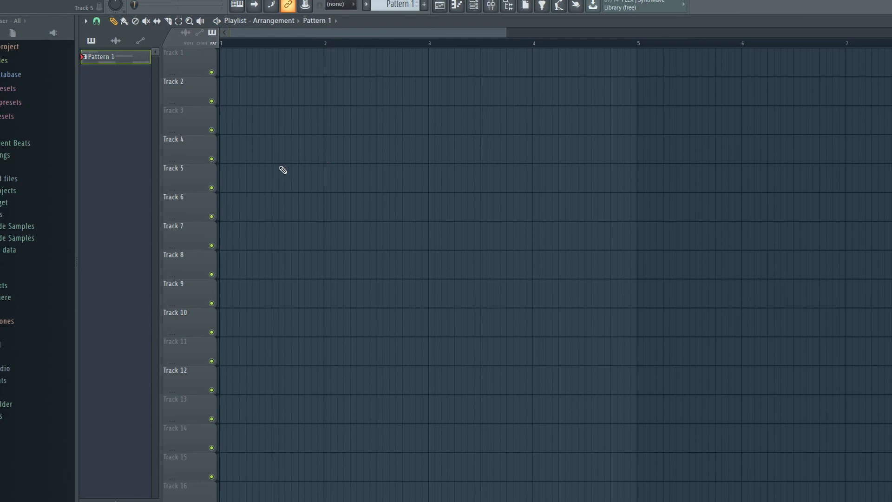
pyautogui.click(227, 181)
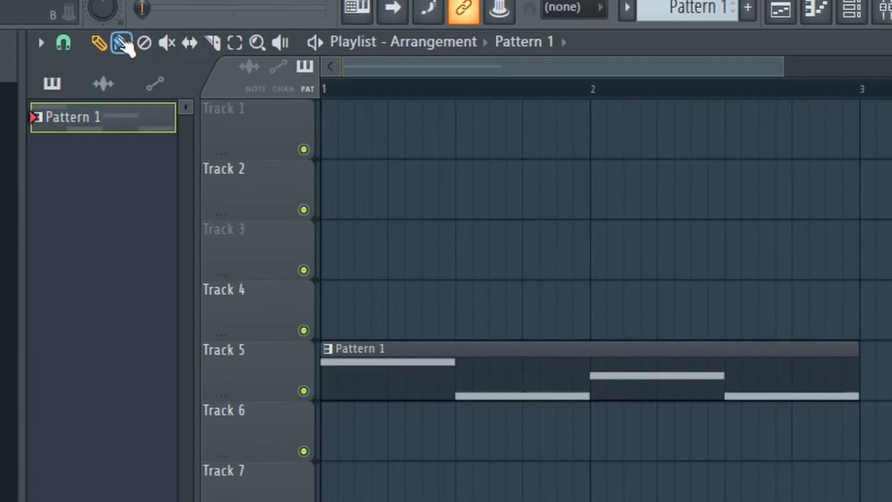
# Use the Paint tool to lay a continuous row of Pattern 1 clips along track 7 and more clips on tracks 9 and 10.
pyautogui.click(121, 44)
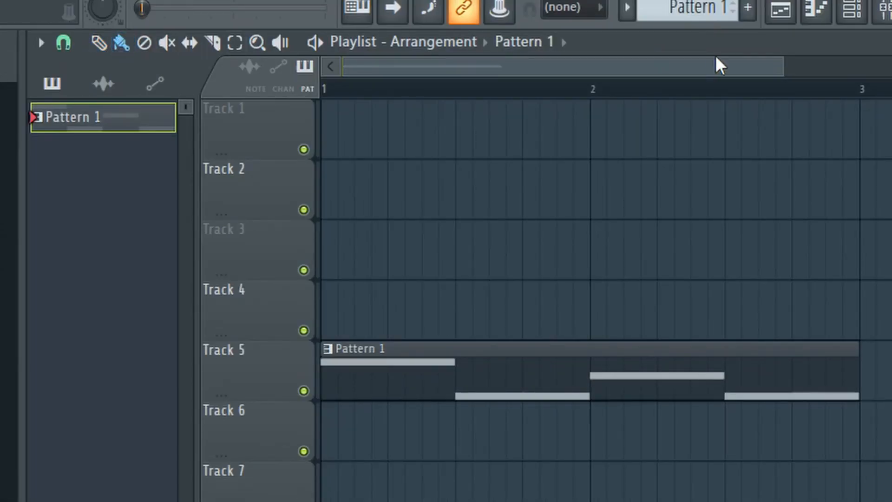
pyautogui.moveTo(776, 60); pyautogui.dragTo(890, 65)
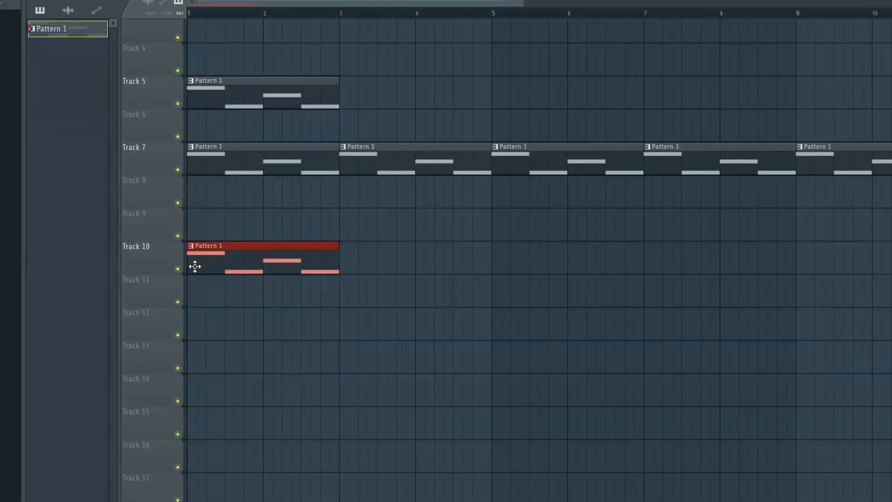
pyautogui.click(223, 225)
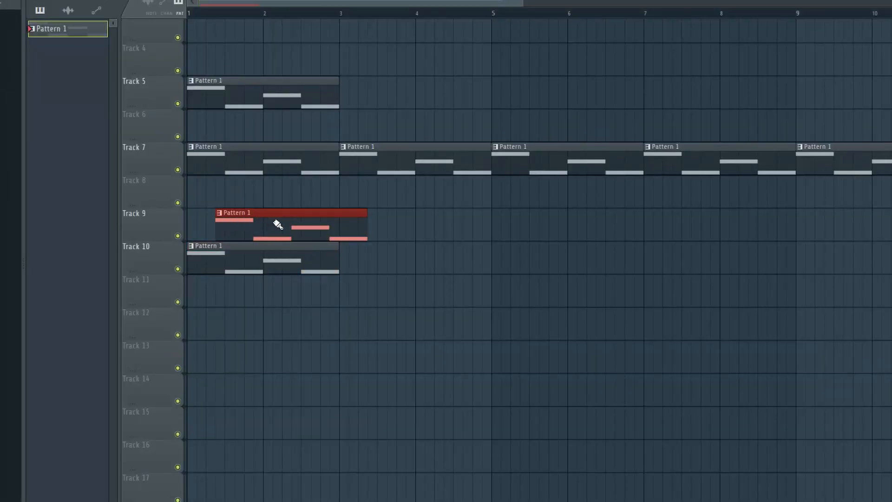
pyautogui.moveTo(272, 224); pyautogui.dragTo(378, 232)
pyautogui.moveTo(496, 232); pyautogui.dragTo(805, 217)
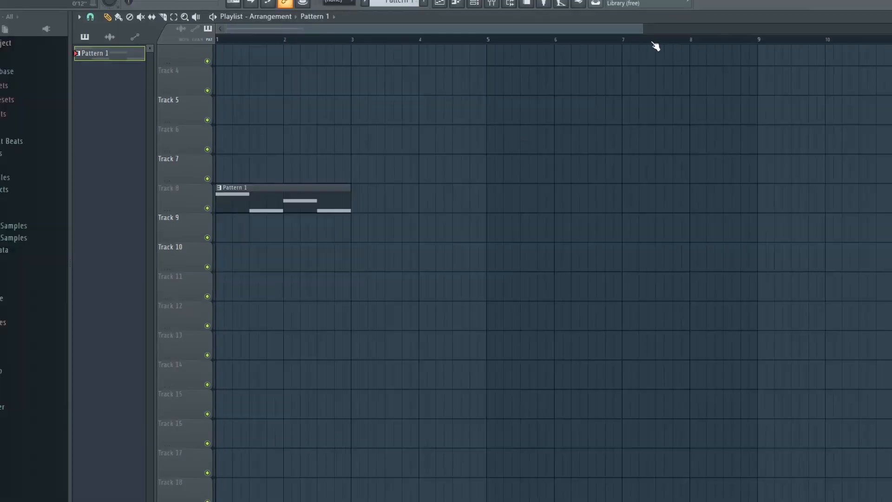
# Add Pattern 1 clips at bars 3, 5 and 7 of track 8, and reposition the selected row of four clips at bar 9.
pyautogui.moveTo(642, 27); pyautogui.dragTo(590, 30)
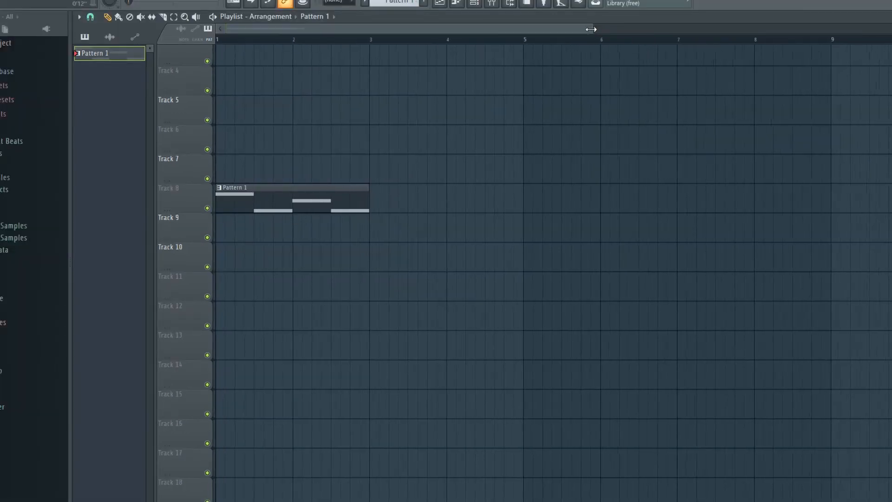
pyautogui.click(380, 201)
pyautogui.click(580, 195)
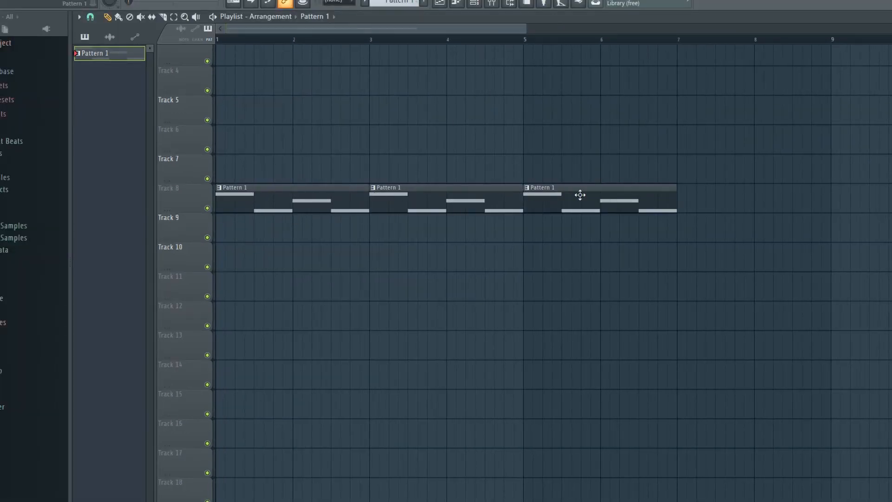
pyautogui.click(675, 193)
pyautogui.moveTo(525, 29); pyautogui.dragTo(817, 36)
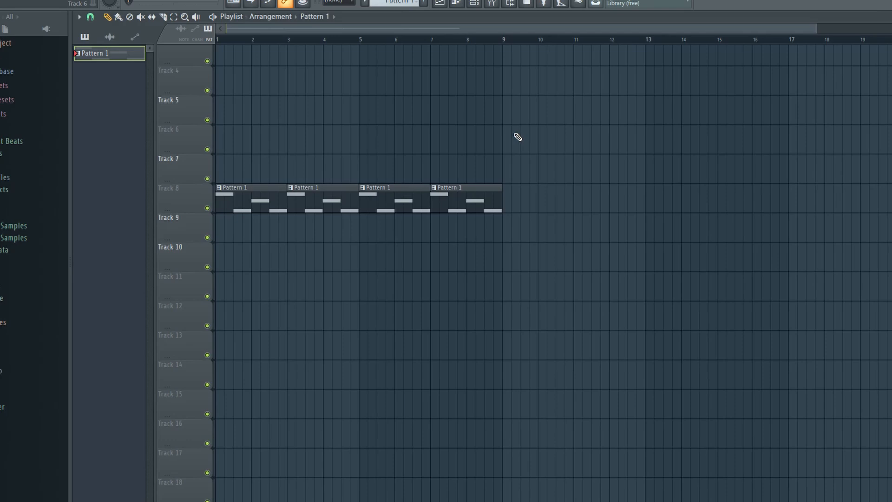
pyautogui.moveTo(560, 96); pyautogui.dragTo(213, 272)
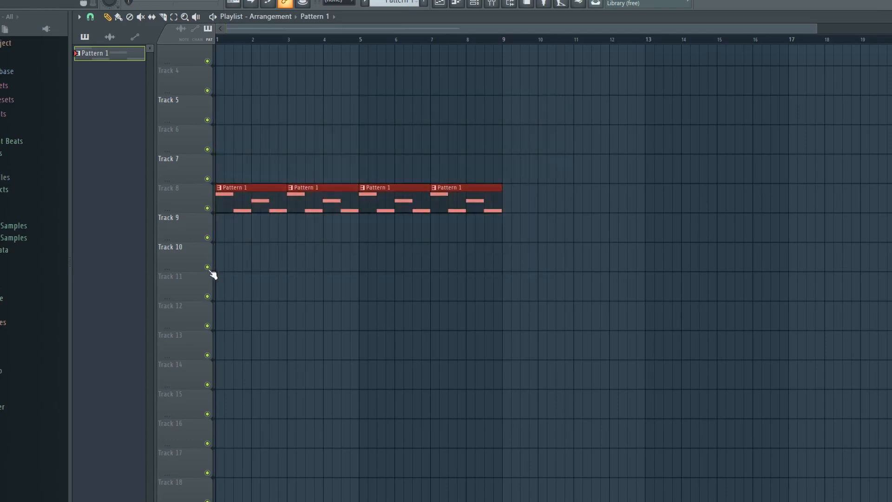
pyautogui.moveTo(229, 199); pyautogui.dragTo(515, 199)
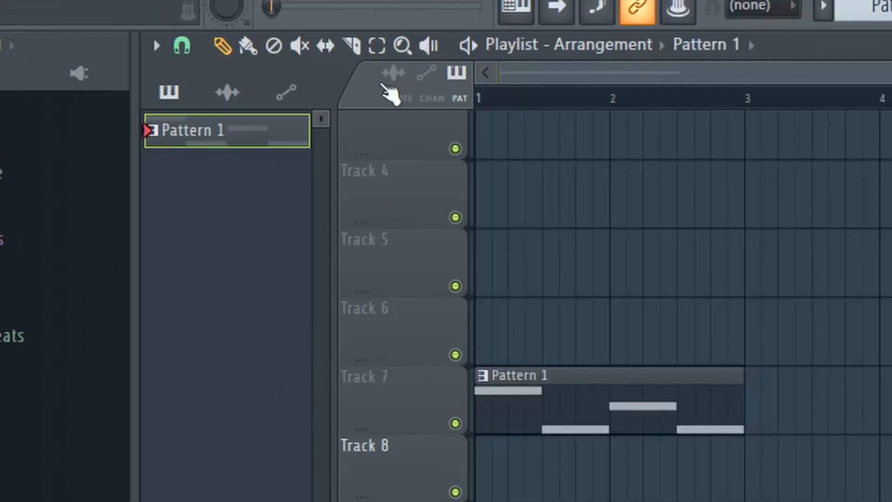
# Remove the Pattern 1 clip from track 7 with the Delete tool.
pyautogui.click(130, 17)
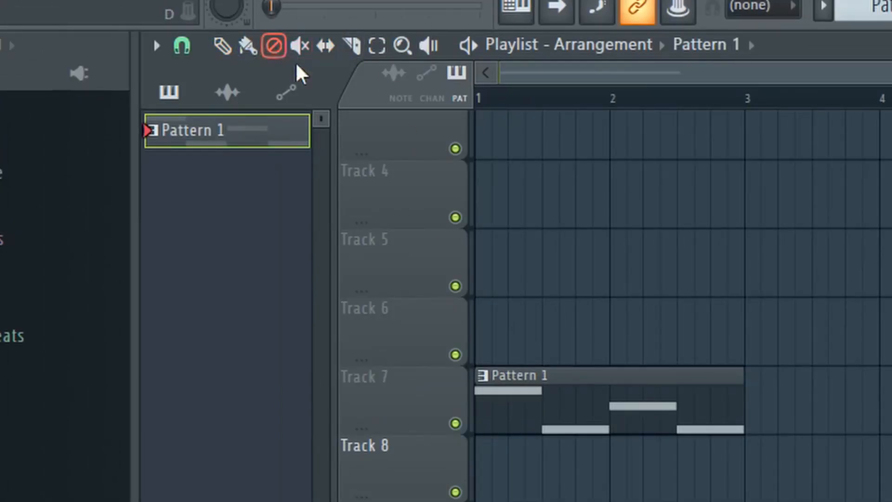
pyautogui.click(599, 407)
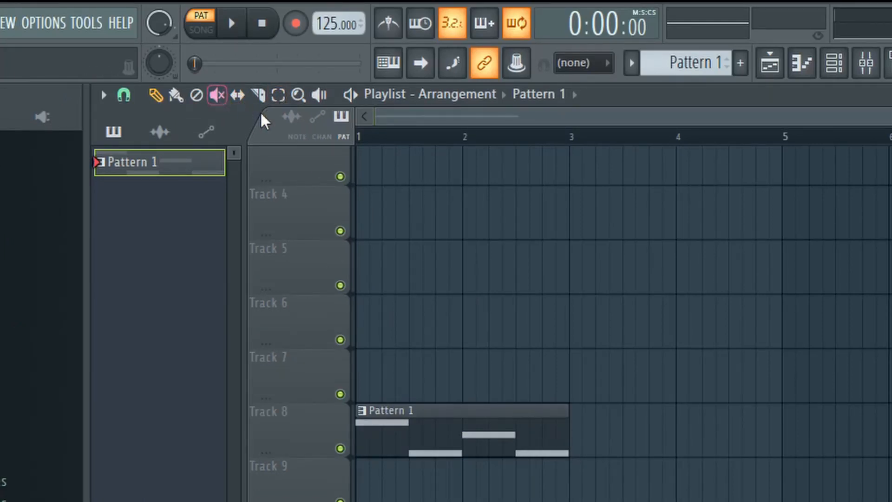
# Switch playback from pattern to song mode and briefly play the arrangement with the Pattern 1 clip on track 8.
pyautogui.click(201, 30)
pyautogui.click(232, 23)
pyautogui.moveTo(891, 117); pyautogui.dragTo(843, 117)
pyautogui.press('space')
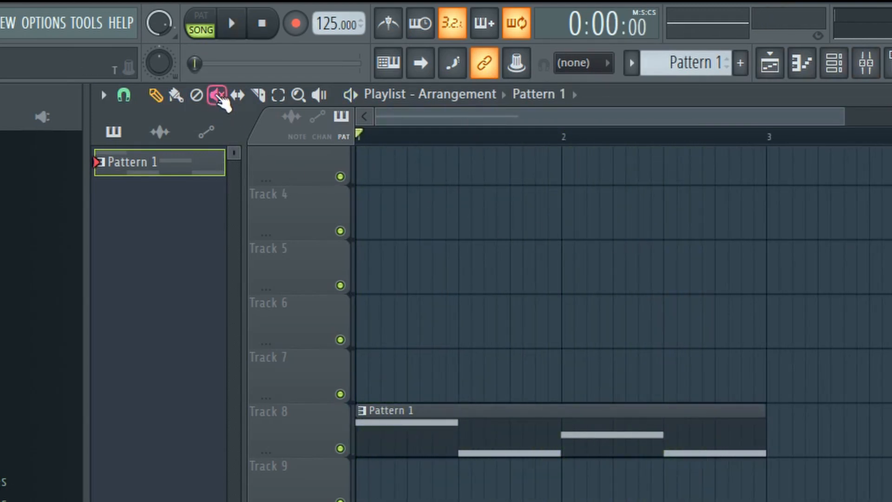
# Mute the Pattern 1 clip on track 8 with the Mute tool and play the song to hear the effect.
pyautogui.click(220, 96)
pyautogui.click(515, 422)
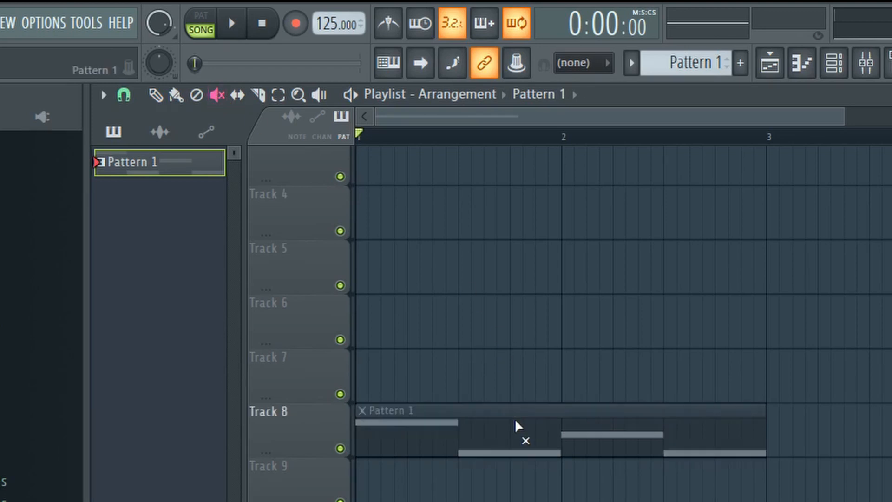
pyautogui.press('space')
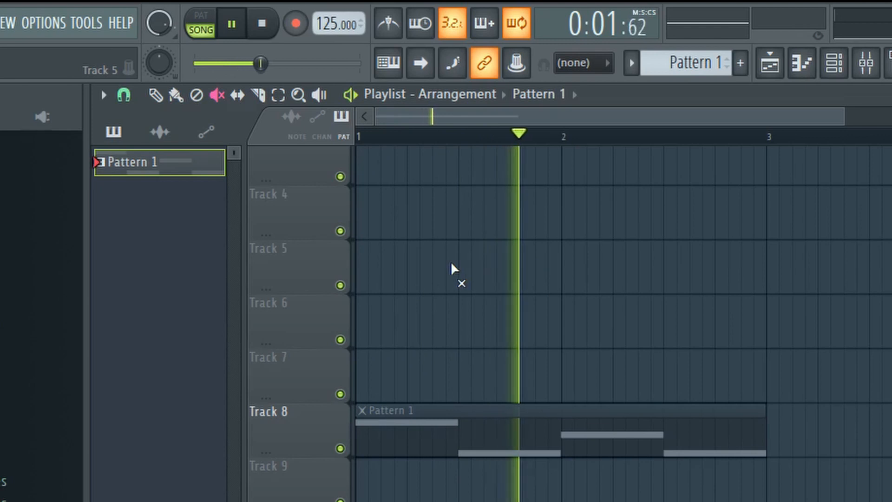
pyautogui.press('space')
# Unmute the Pattern 1 clip on track 8 and return to the Draw tool.
pyautogui.click(464, 450)
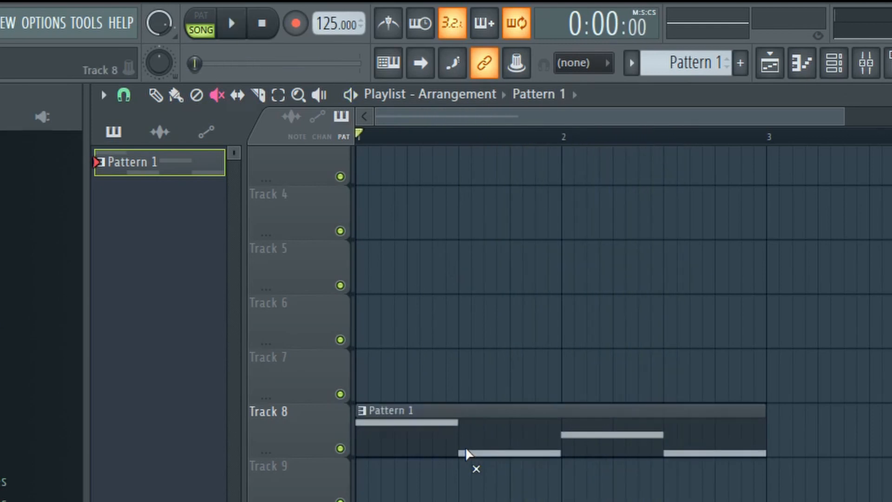
pyautogui.click(155, 95)
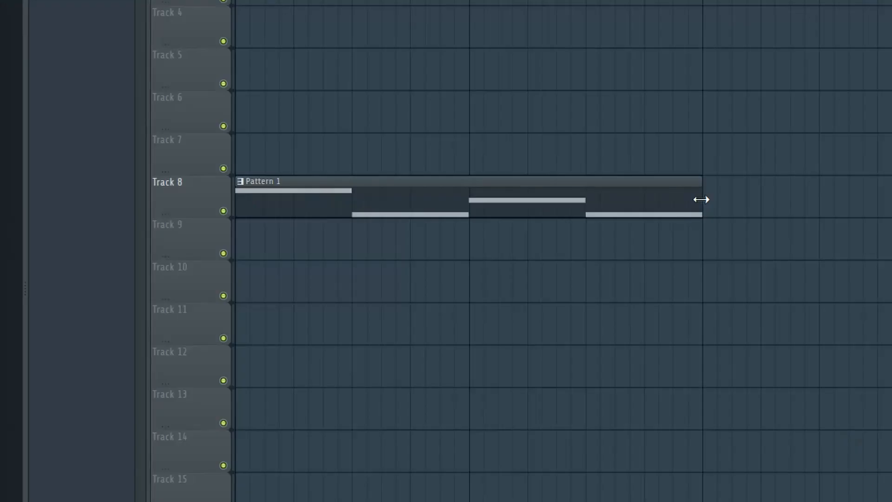
# Shorten the Pattern 1 clip on track 8 to one bar and extend it back to two bars.
pyautogui.moveTo(698, 193); pyautogui.dragTo(469, 188)
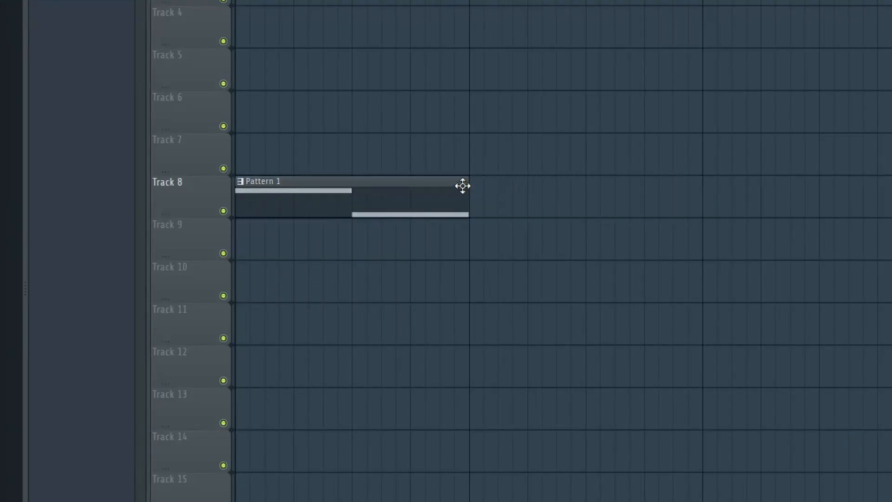
pyautogui.scroll(2, 563, 251)
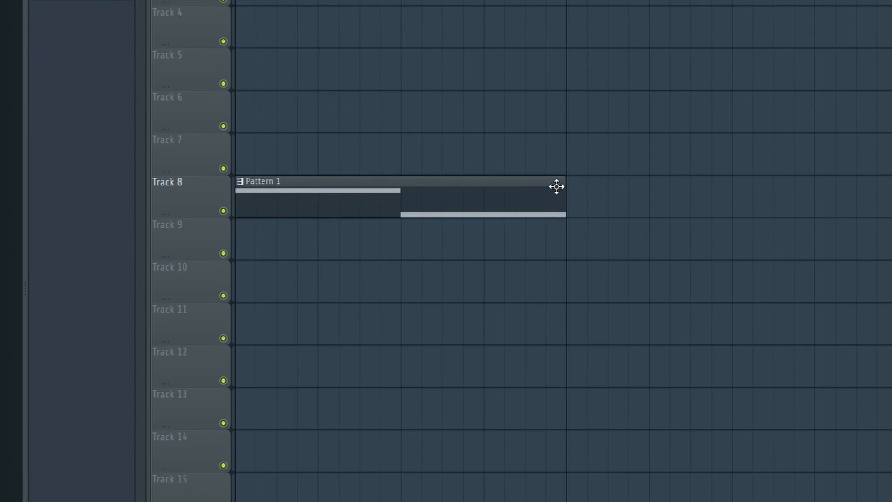
pyautogui.moveTo(563, 195); pyautogui.dragTo(885, 192)
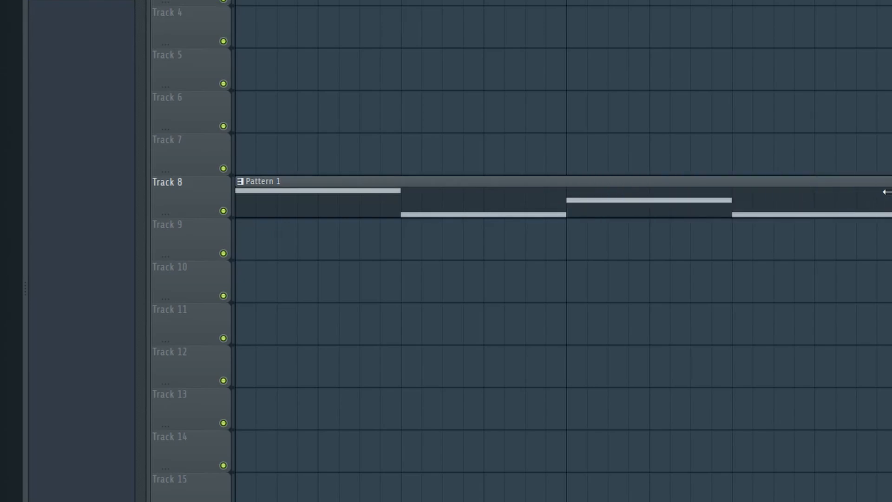
pyautogui.moveTo(237, 205); pyautogui.dragTo(178, 205)
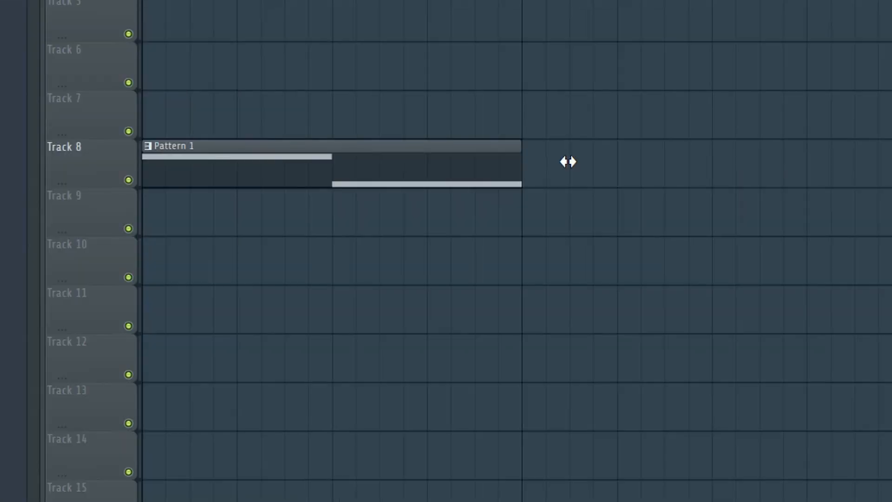
# Slip the notes inside the one-bar Pattern 1 clip to the pattern's second half and slip them back to its beginning.
pyautogui.moveTo(567, 161); pyautogui.dragTo(223, 160)
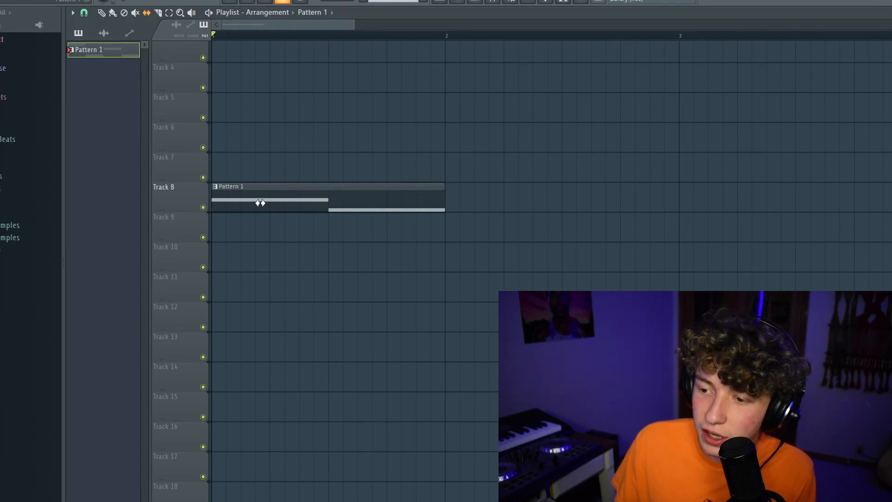
pyautogui.moveTo(232, 198); pyautogui.dragTo(648, 193)
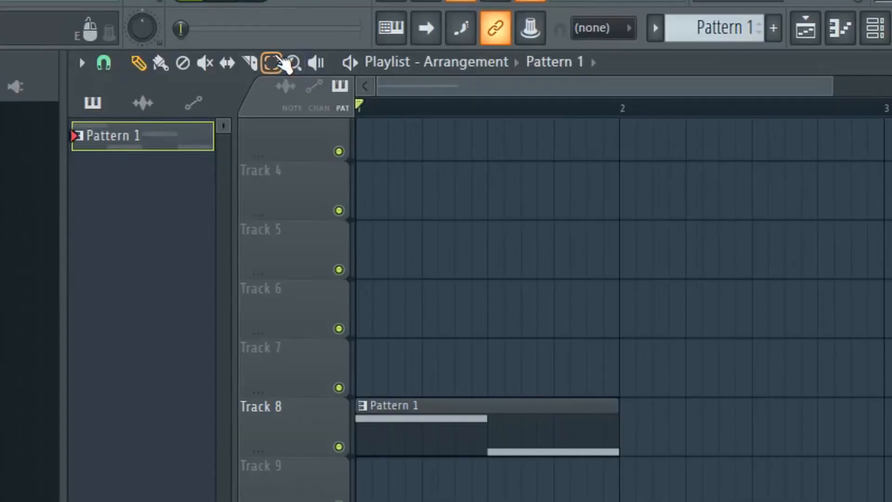
# Marquee-select the Pattern 1 clip on track 8 with the Select tool, and return to the Draw tool with the clip deselected.
pyautogui.click(276, 60)
pyautogui.moveTo(746, 169)
pyautogui.mouseDown()
pyautogui.moveTo(525, 398)
pyautogui.moveTo(525, 408)
pyautogui.mouseUp()
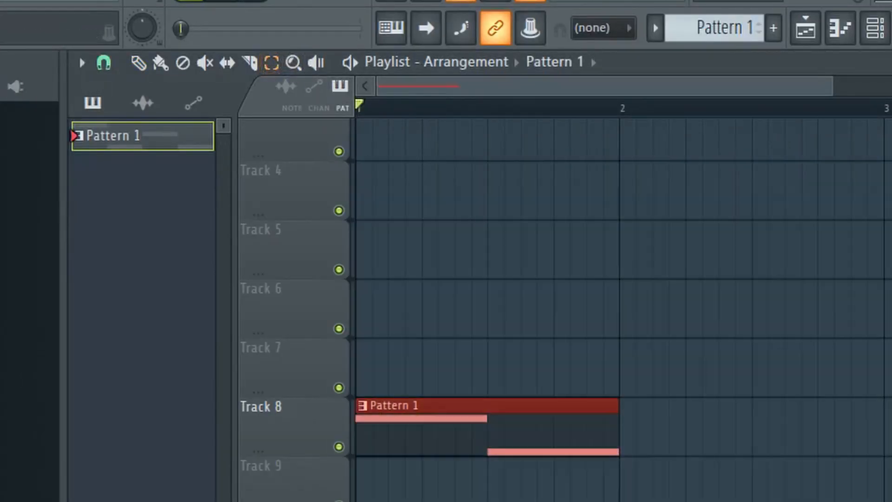
pyautogui.click(142, 60)
pyautogui.click(649, 239)
pyautogui.rightClick(776, 241)
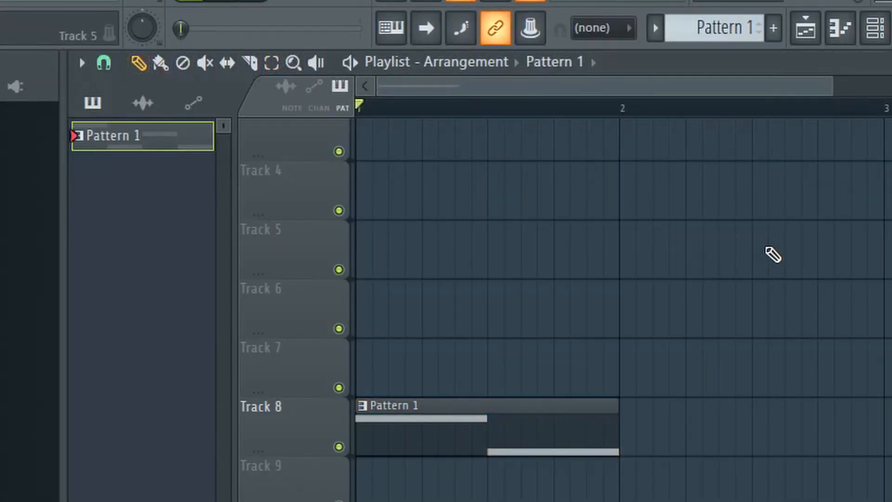
pyautogui.keyDown('ctrl'); pyautogui.moveTo(891, 186); pyautogui.dragTo(888, 346); pyautogui.keyUp('ctrl')
# Examine the playlist at different magnifications using the Zoom tool and the horizontal and vertical zoom.
pyautogui.moveTo(834, 85); pyautogui.dragTo(656, 86)
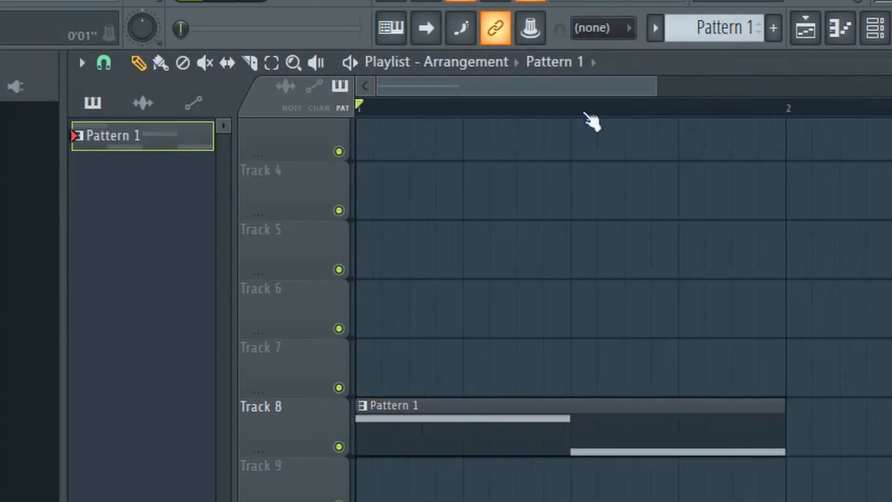
pyautogui.click(298, 65)
pyautogui.click(591, 241)
pyautogui.rightClick(593, 241)
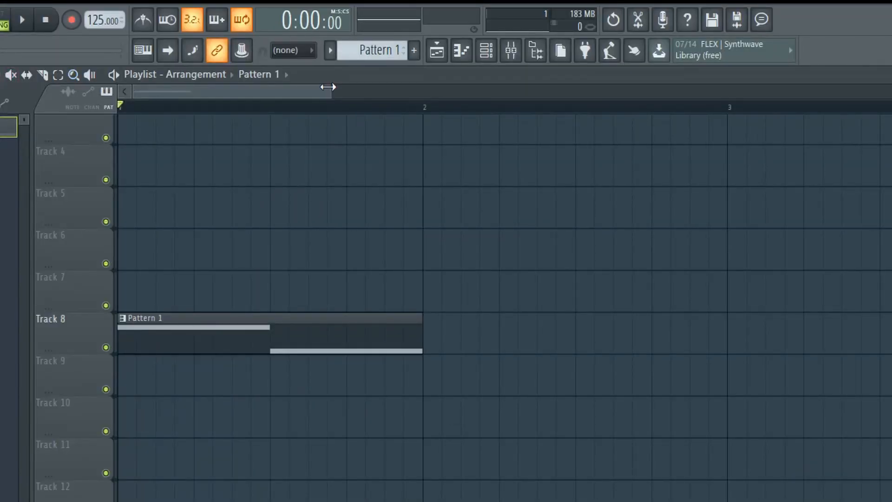
pyautogui.moveTo(328, 87); pyautogui.dragTo(889, 89)
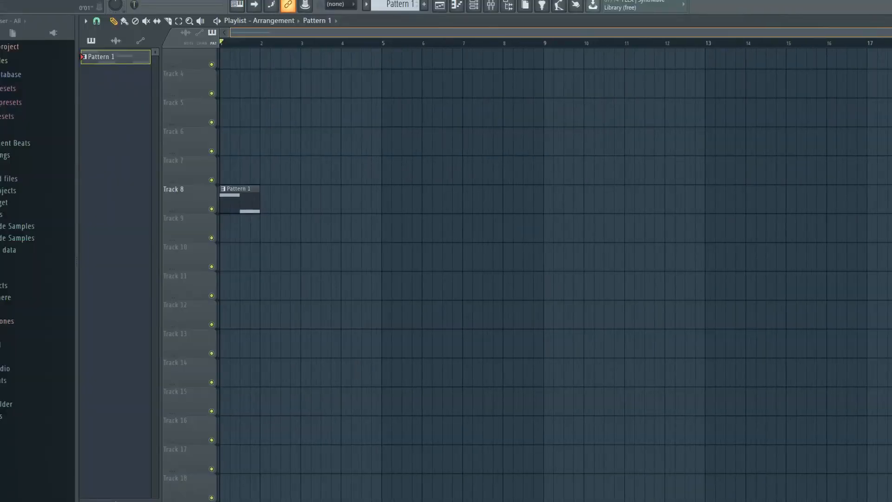
pyautogui.moveTo(890, 33); pyautogui.dragTo(346, 32)
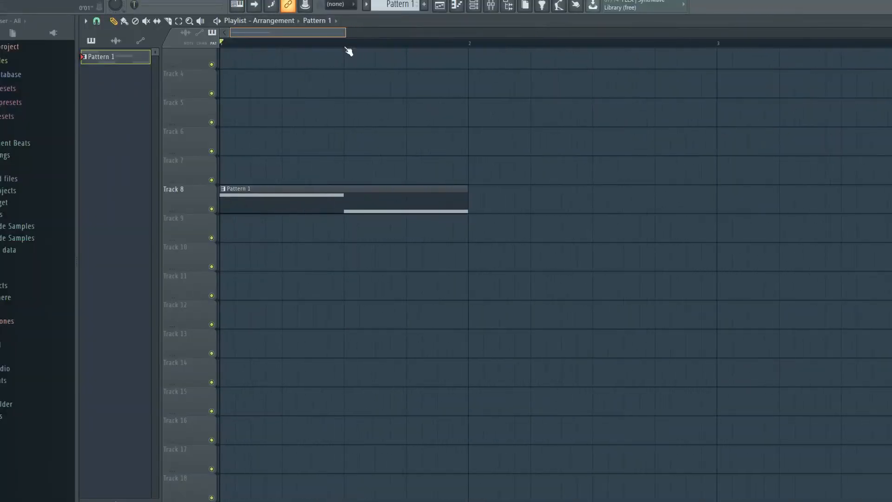
pyautogui.moveTo(450, 343); pyautogui.dragTo(428, 121)
pyautogui.moveTo(689, 266); pyautogui.dragTo(807, 105)
pyautogui.scroll(3, 857, 68)
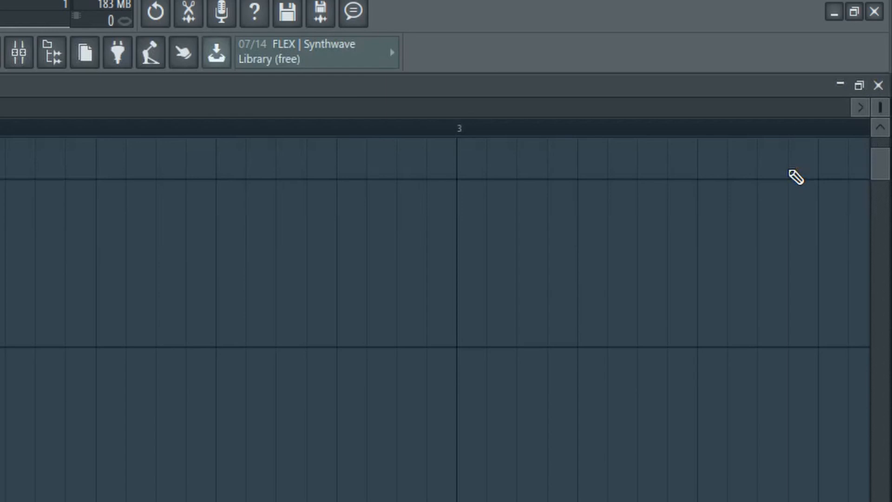
# Open the FL Keys channel from the channel rack and link it to free mixer tracks repeatedly until it sits on insert 5.
pyautogui.moveTo(880, 107)
pyautogui.mouseDown()
pyautogui.moveTo(880, 93)
pyautogui.moveTo(880, 119)
pyautogui.mouseUp()
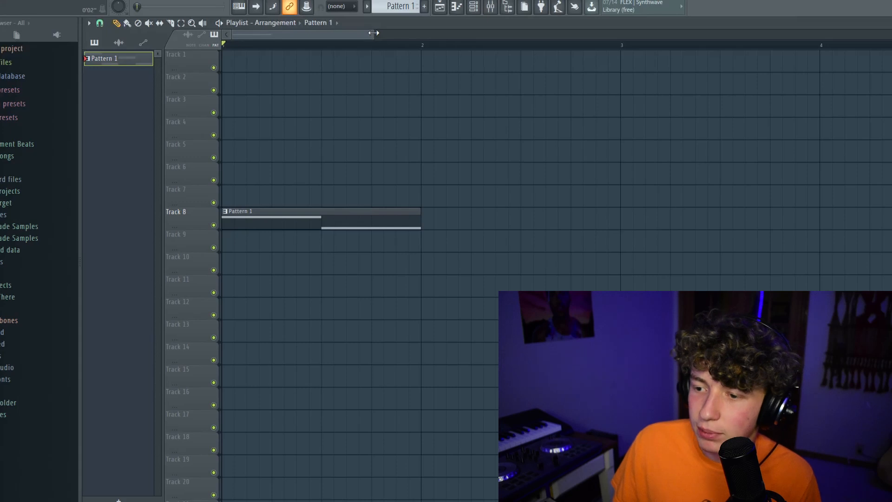
pyautogui.moveTo(373, 32); pyautogui.dragTo(313, 33)
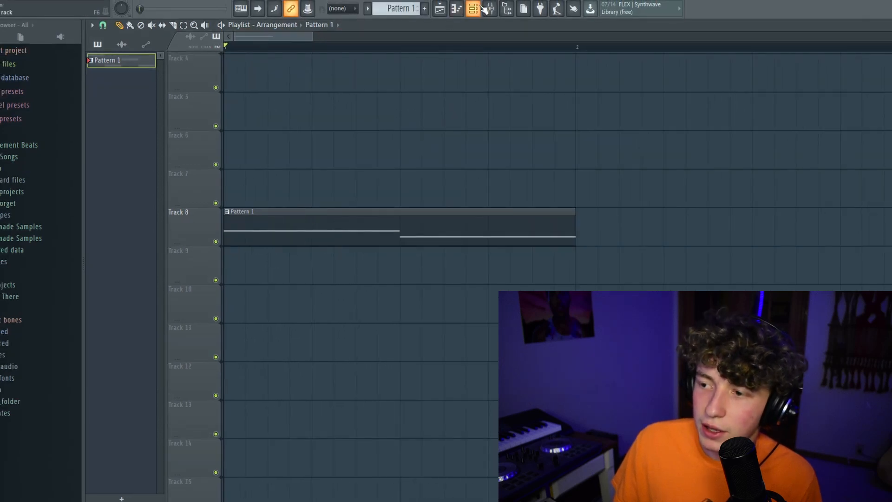
pyautogui.click(482, 8)
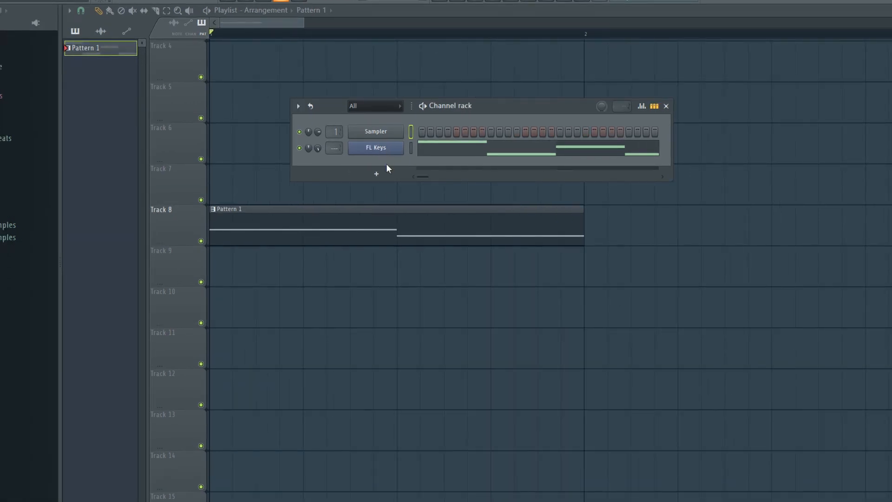
pyautogui.click(382, 146)
pyautogui.moveTo(271, 134); pyautogui.dragTo(290, 114)
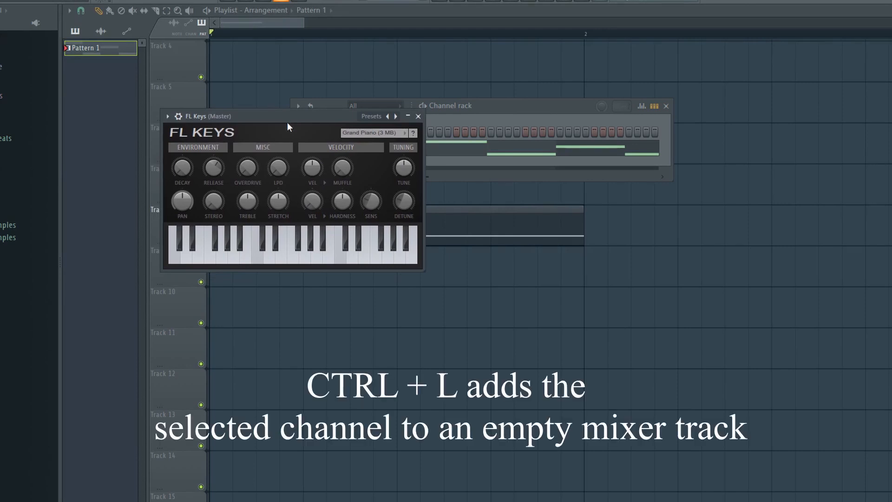
pyautogui.hotkey('ctrl', 'l')
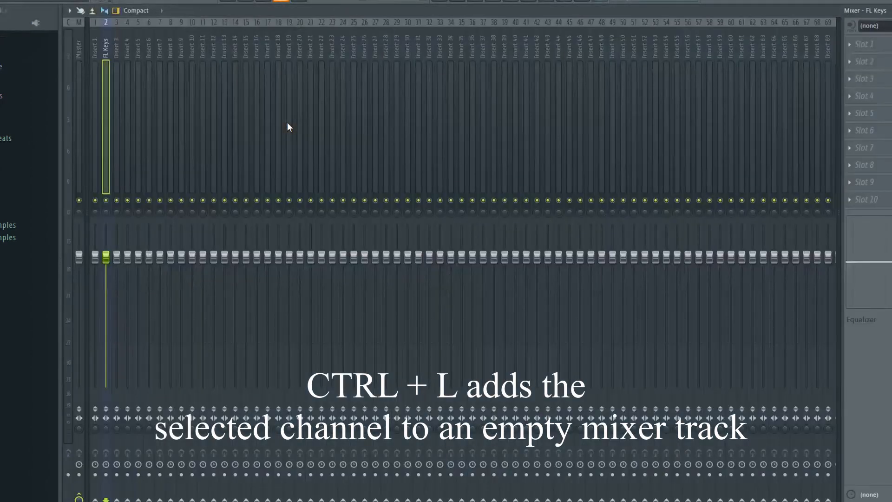
pyautogui.hotkey('ctrl', 'l')
pyautogui.hotkey('ctrl', 'l')
pyautogui.hotkey('ctrl', 'l')
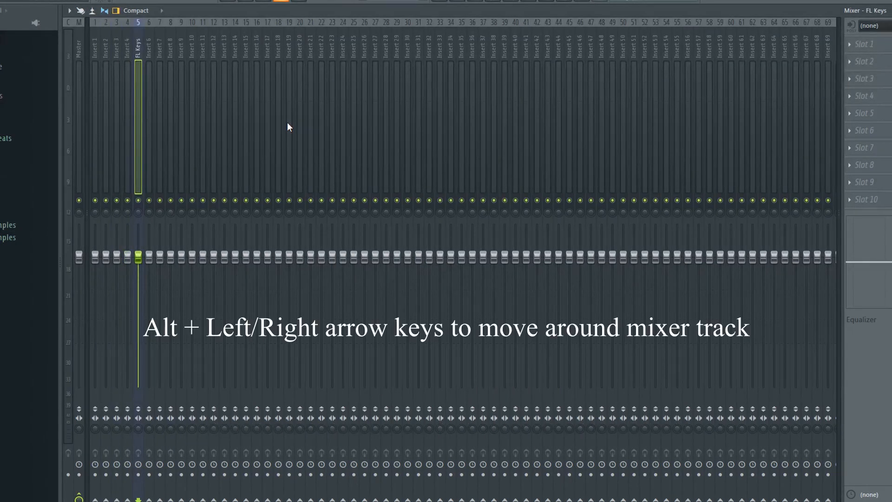
# Move the FL Keys mixer track back and forth along the mixer, finishing at position 12.
pyautogui.hotkey('alt', 'Right')
pyautogui.hotkey('alt', 'Right')
pyautogui.hotkey('alt', 'Right')
pyautogui.hotkey('alt', 'Left')
pyautogui.hotkey('alt', 'Left')
pyautogui.hotkey('alt', 'Left')
pyautogui.hotkey('alt', 'Right')
pyautogui.hotkey('alt', 'Right')
pyautogui.hotkey('alt', 'Right')
pyautogui.hotkey('alt', 'Right')
pyautogui.hotkey('alt', 'Right')
pyautogui.hotkey('alt', 'Right')
pyautogui.hotkey('alt', 'Right')
pyautogui.hotkey('alt', 'Right')
pyautogui.hotkey('alt', 'Right')
pyautogui.hotkey('alt', 'Right')
pyautogui.hotkey('alt', 'Right')
pyautogui.hotkey('alt', 'Right')
pyautogui.hotkey('alt', 'Right')
pyautogui.hotkey('alt', 'Right')
pyautogui.hotkey('alt', 'Right')
pyautogui.hotkey('alt', 'Right')
pyautogui.hotkey('alt', 'Right')
pyautogui.hotkey('alt', 'Right')
pyautogui.hotkey('alt', 'Right')
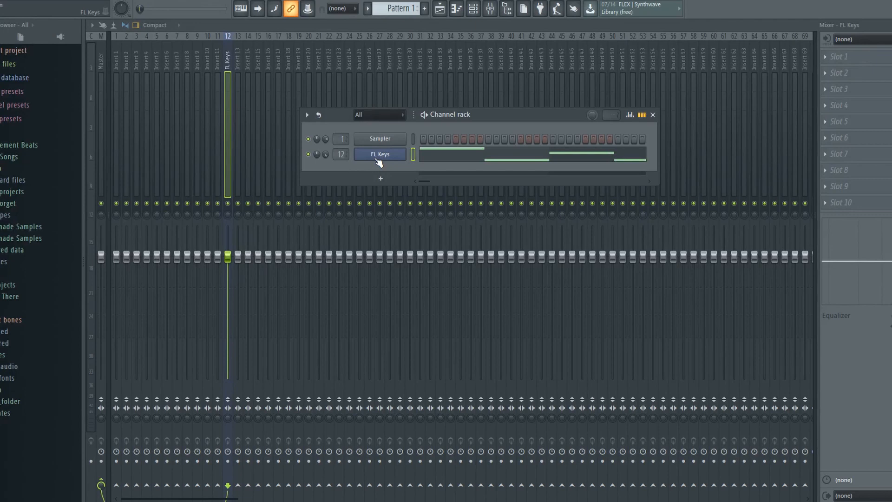
# Assign the FL Keys channel to a new instrument track and change its mixer track number to 21.
pyautogui.rightClick(377, 154)
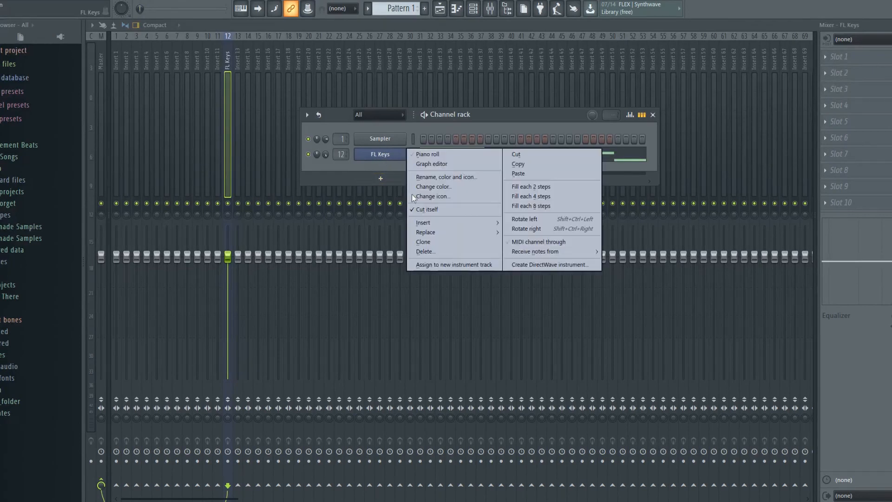
pyautogui.click(440, 265)
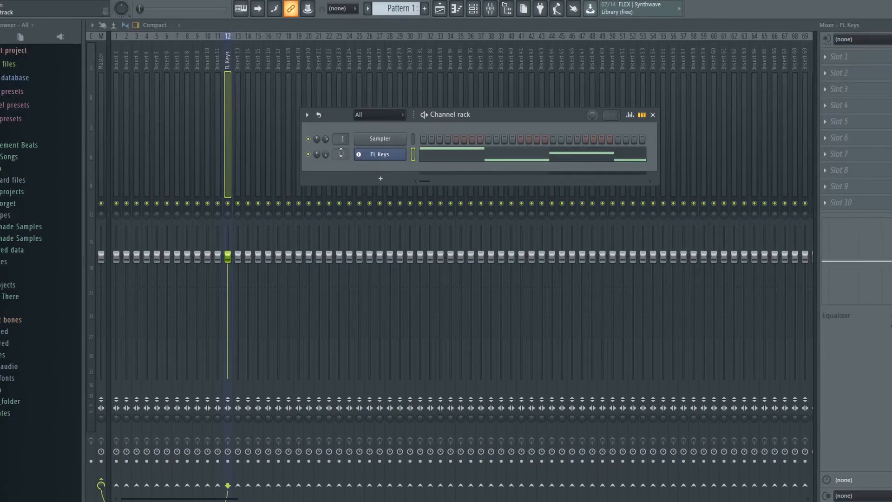
pyautogui.moveTo(340, 154)
pyautogui.mouseDown()
pyautogui.moveTo(341, 123)
pyautogui.moveTo(341, 164)
pyautogui.moveTo(341, 137)
pyautogui.mouseUp()
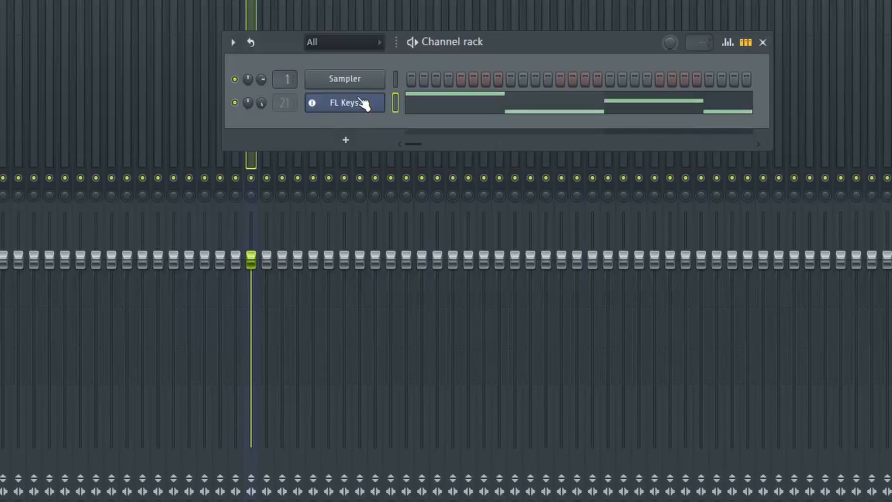
pyautogui.rightClick(362, 102)
pyautogui.click(414, 251)
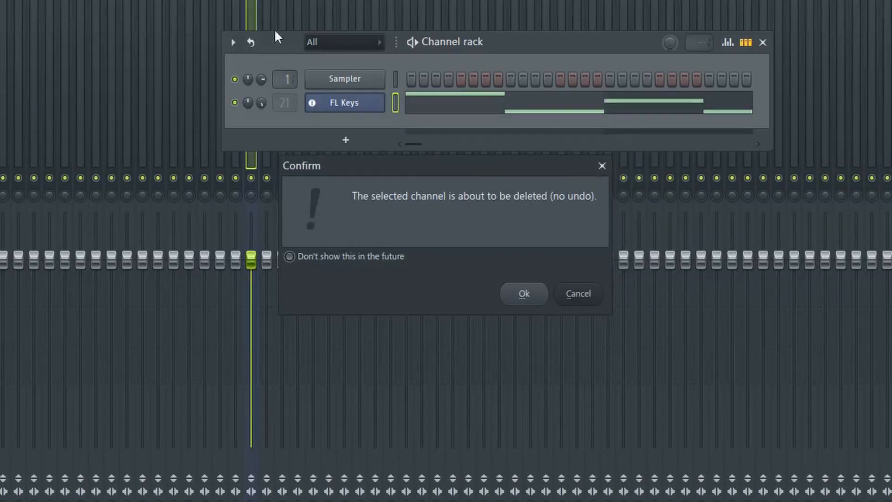
pyautogui.click(602, 166)
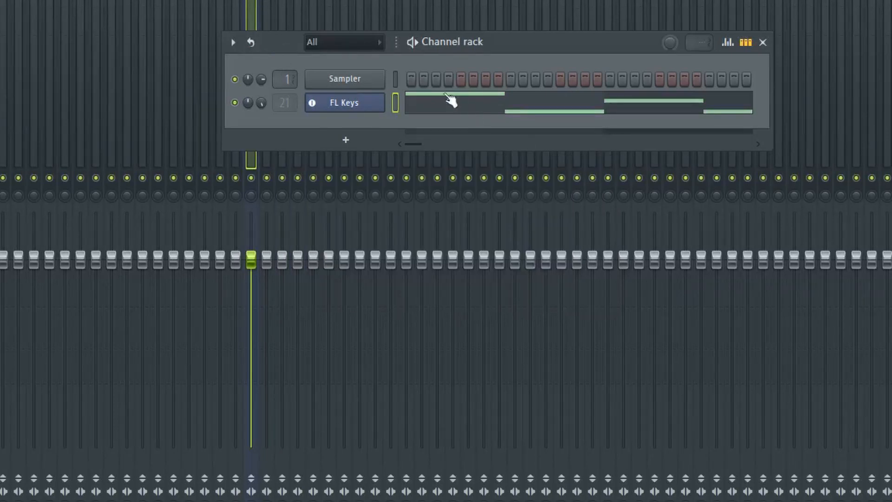
# Hide the channel rack, lower the FL Keys mixer fader slightly, then turn the track's stereo separation toward separated and reset it.
pyautogui.press('F6')
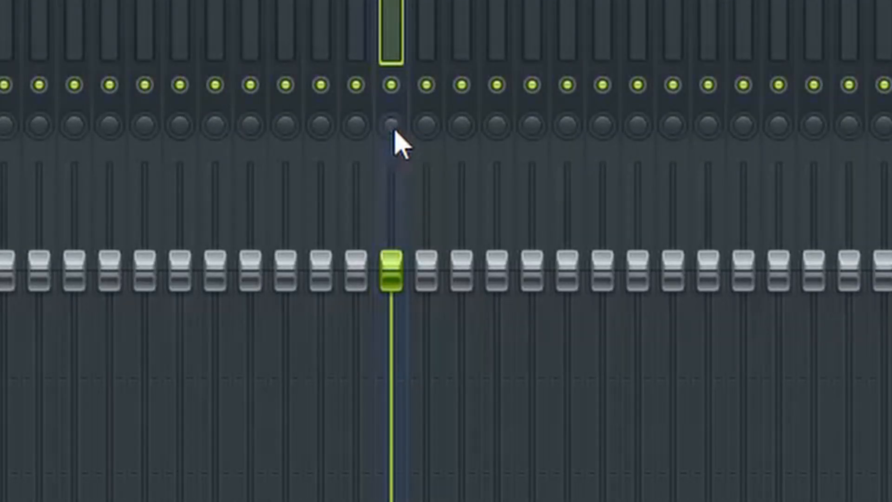
pyautogui.moveTo(400, 279)
pyautogui.mouseDown()
pyautogui.moveTo(401, 500)
pyautogui.moveTo(401, 173)
pyautogui.moveTo(401, 500)
pyautogui.moveTo(391, 274)
pyautogui.mouseUp()
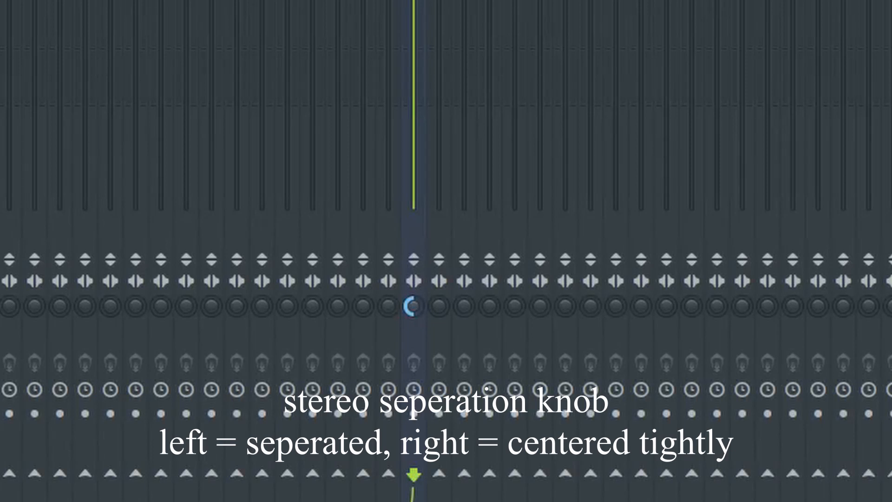
pyautogui.moveTo(414, 306); pyautogui.dragTo(413, 251)
pyautogui.rightClick(417, 308)
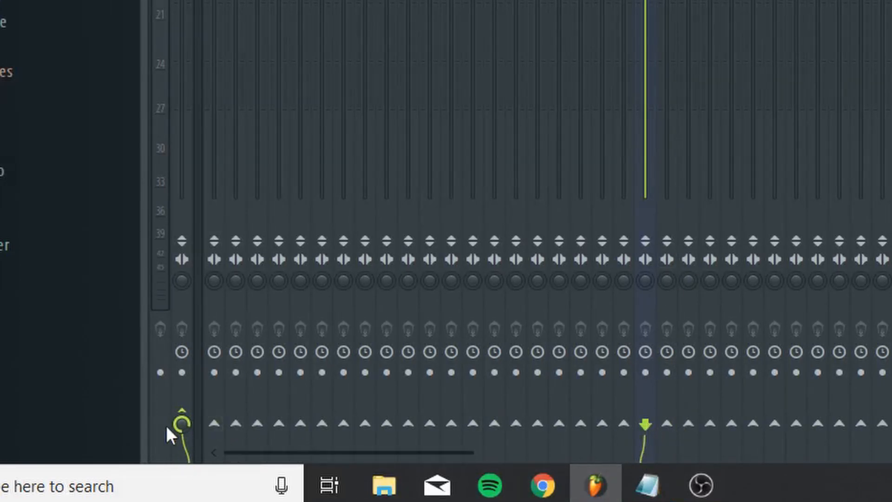
# Rename mixer track Insert 25 to PIANO SOUNDS.
pyautogui.click(190, 77)
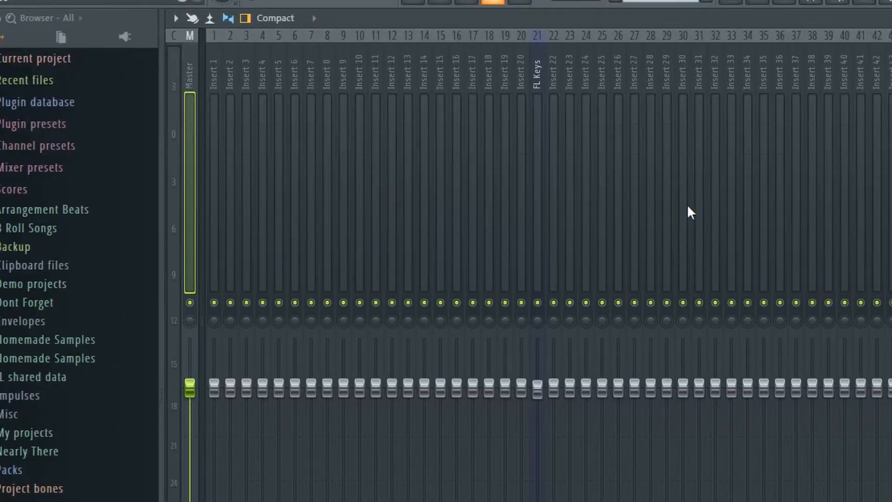
pyautogui.click(603, 91)
pyautogui.rightClick(603, 91)
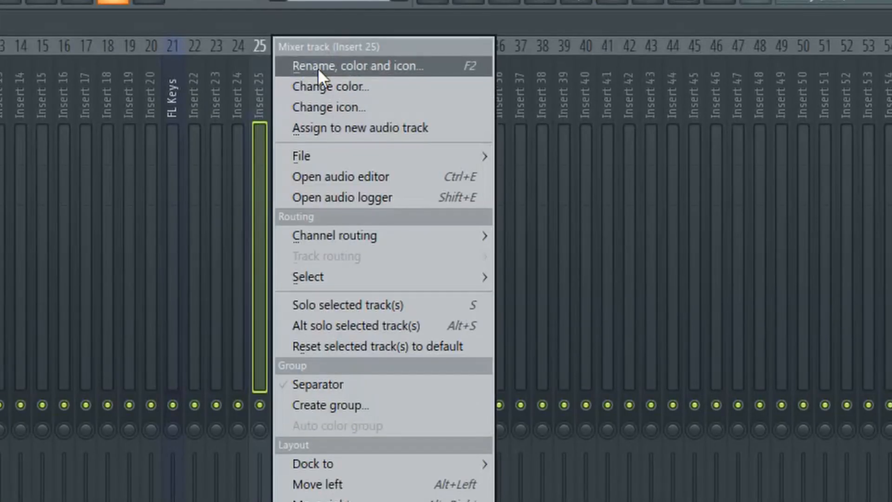
pyautogui.click(317, 68)
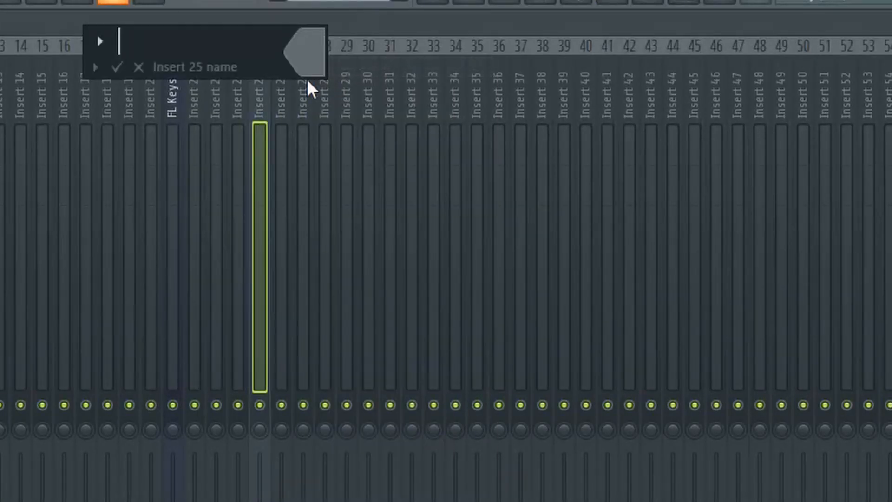
pyautogui.write('PIANO SOUNDS')
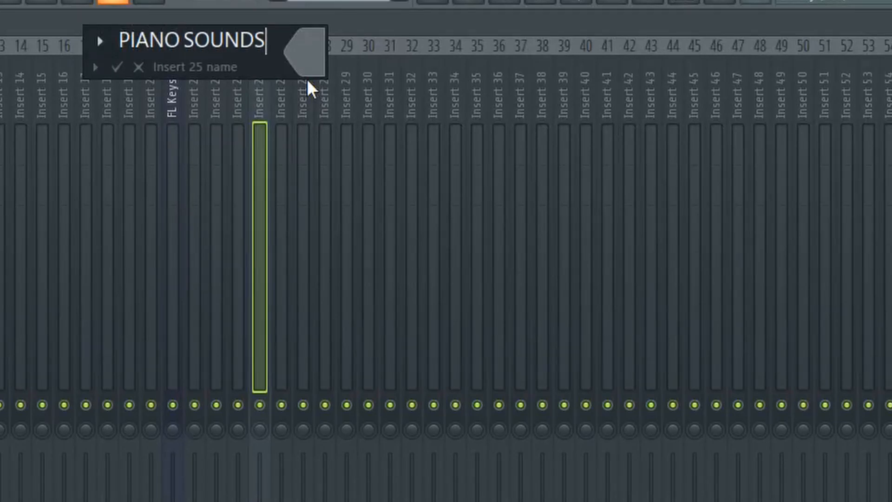
pyautogui.press('Return')
# Route the FL Keys mixer track to Insert 26, and make that insert its only routing target.
pyautogui.click(172, 133)
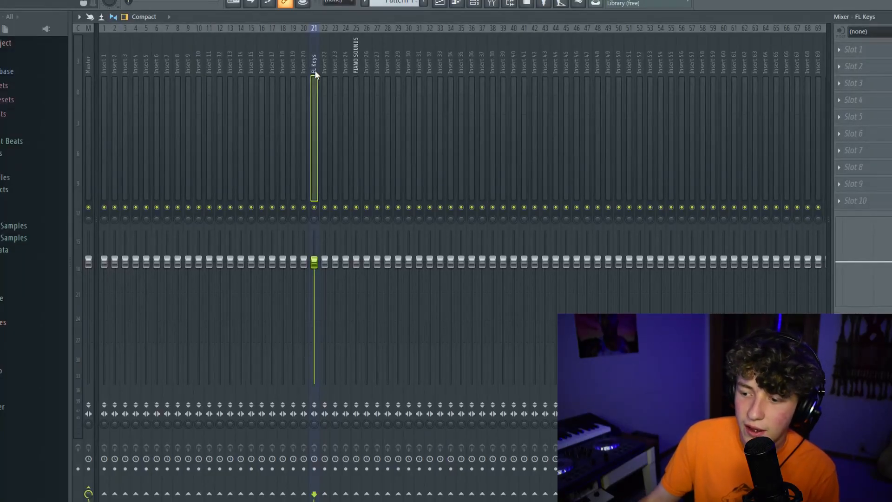
pyautogui.click(358, 48)
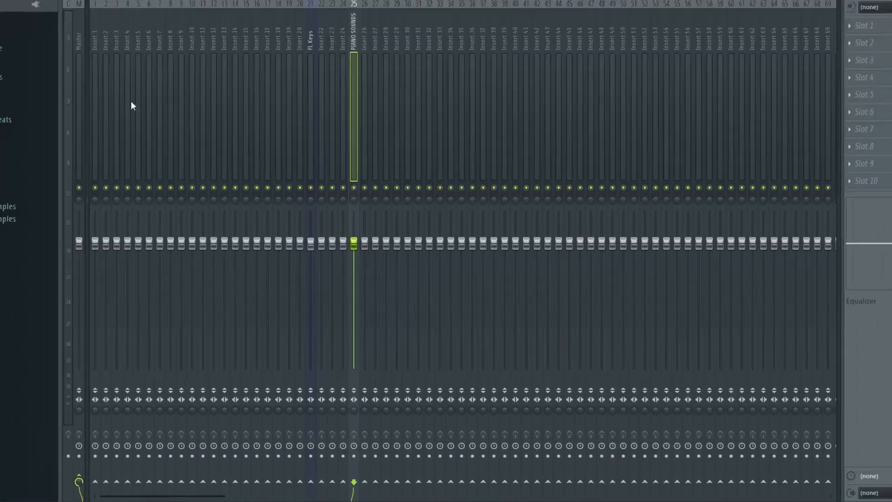
pyautogui.click(103, 99)
pyautogui.click(321, 86)
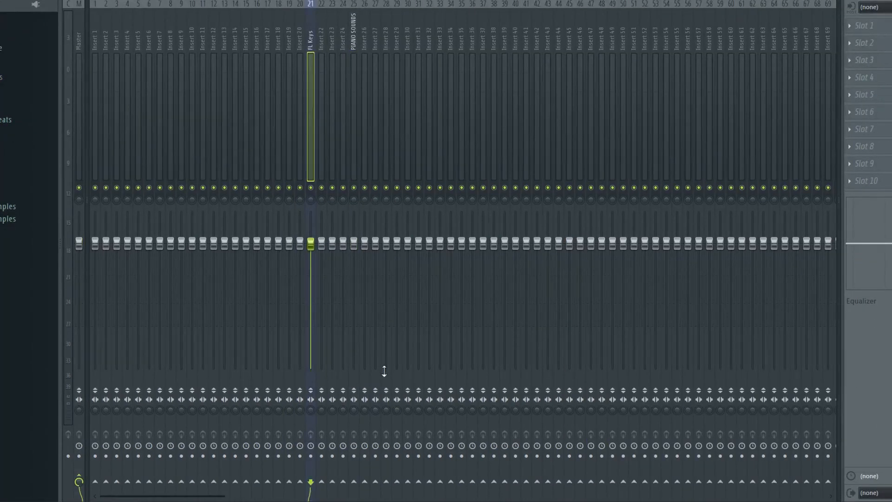
pyautogui.rightClick(367, 484)
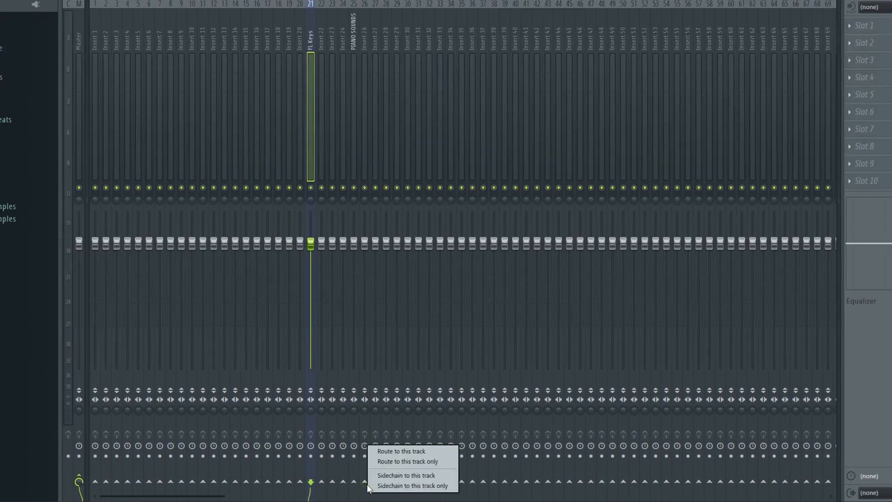
pyautogui.click(401, 452)
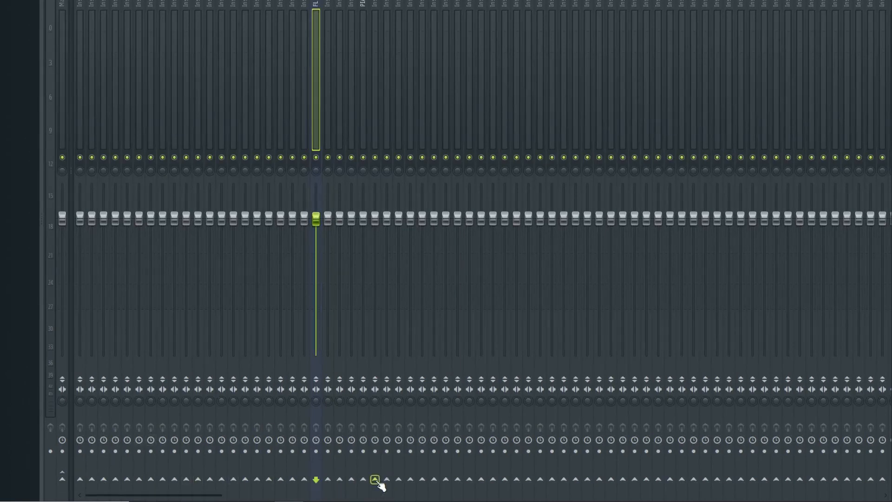
pyautogui.rightClick(376, 480)
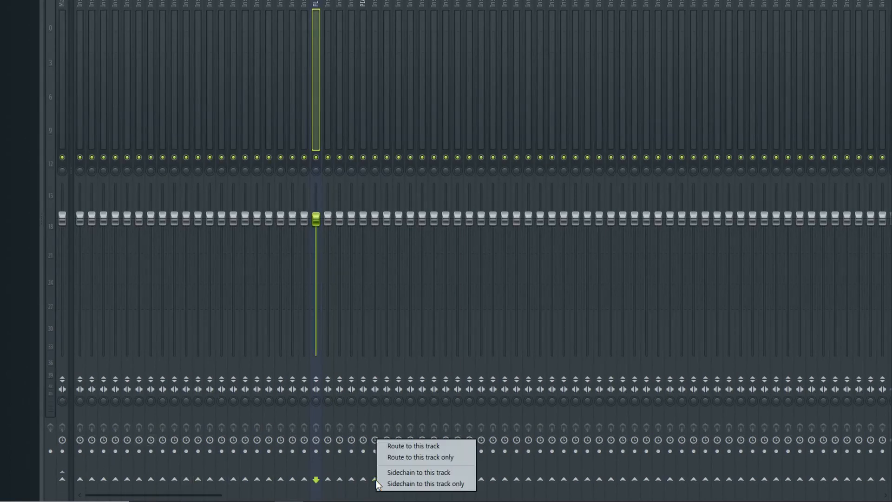
pyautogui.click(405, 459)
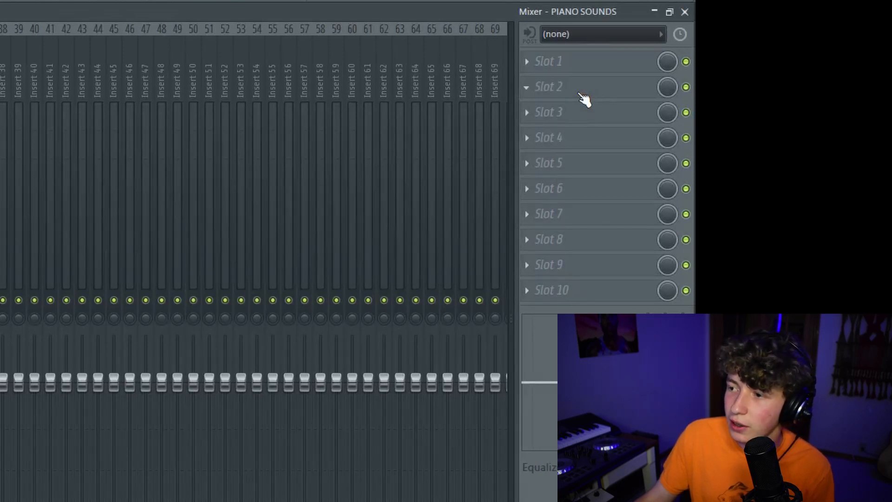
# Add Fruity Reeverb 2 to slot 1 of the PIANO SOUNDS mixer track and raise its wet level.
pyautogui.click(580, 93)
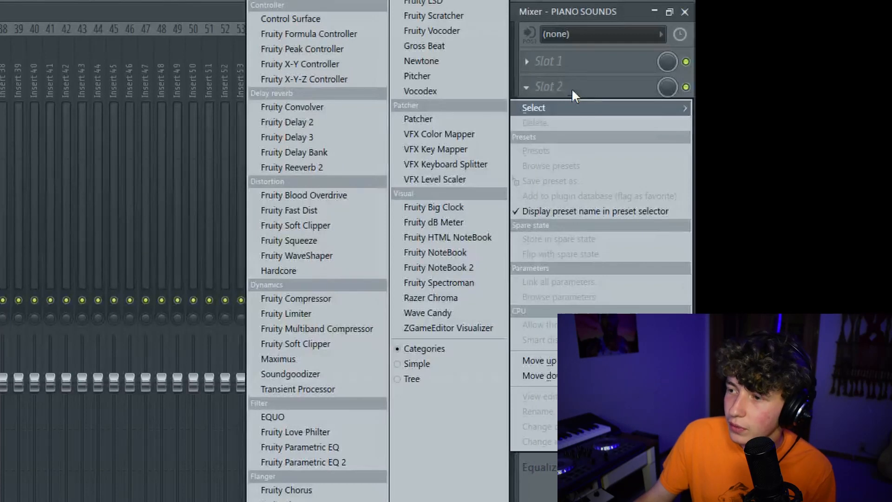
pyautogui.click(135, 11)
pyautogui.click(580, 62)
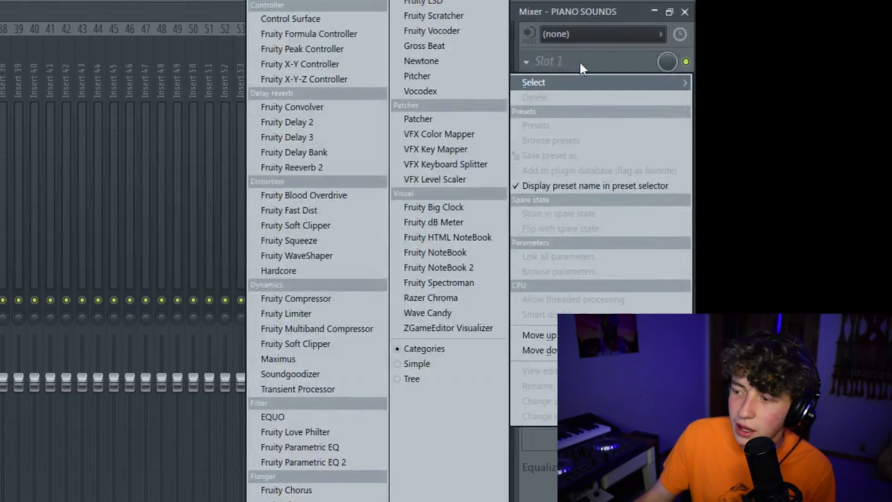
pyautogui.click(297, 167)
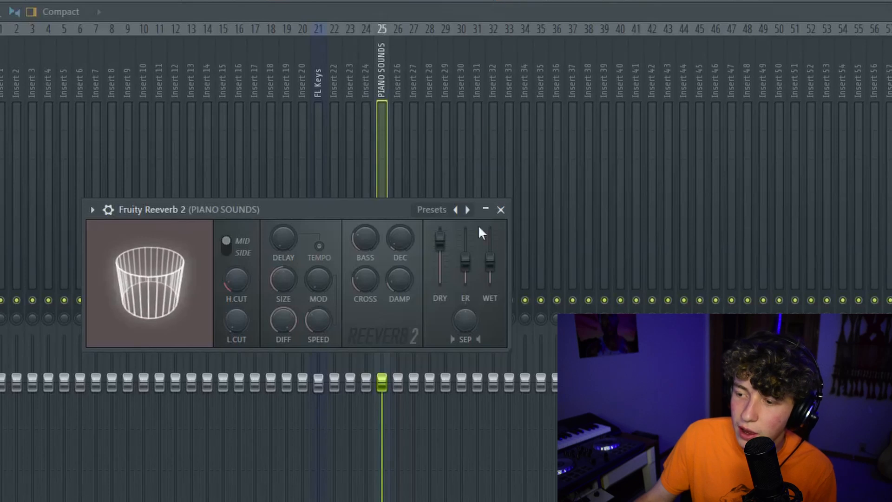
pyautogui.moveTo(490, 259); pyautogui.dragTo(489, 243)
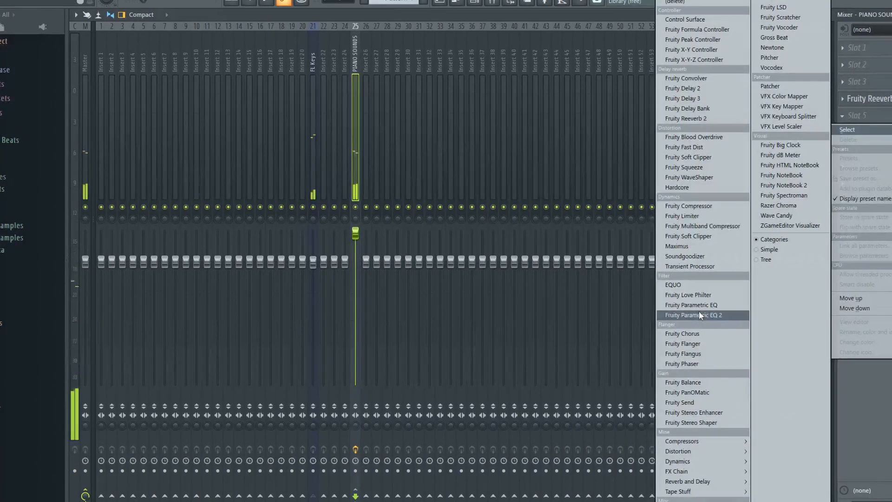
# Add Fruity Parametric EQ 2 to slot 5 of PIANO SOUNDS, boosting band 6 to about +18 dB and low-shelf band 1 to about +12 dB.
pyautogui.click(696, 315)
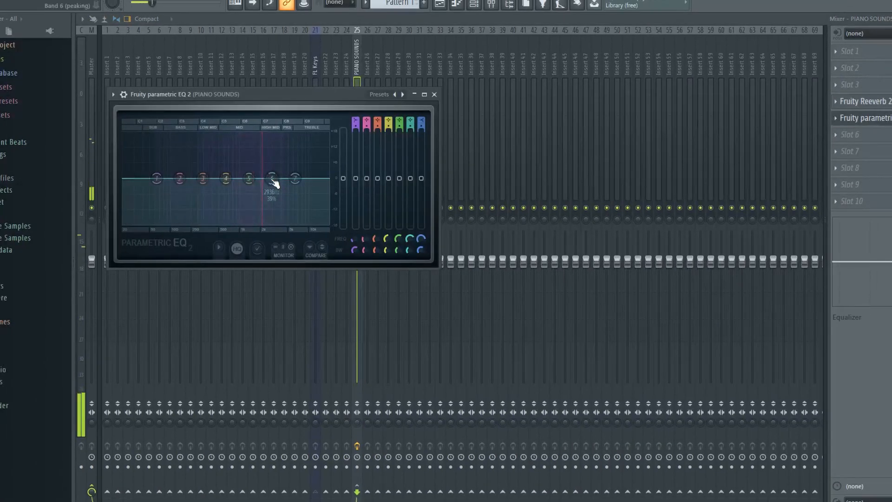
pyautogui.moveTo(268, 177); pyautogui.dragTo(250, 132)
pyautogui.moveTo(152, 177); pyautogui.dragTo(222, 149)
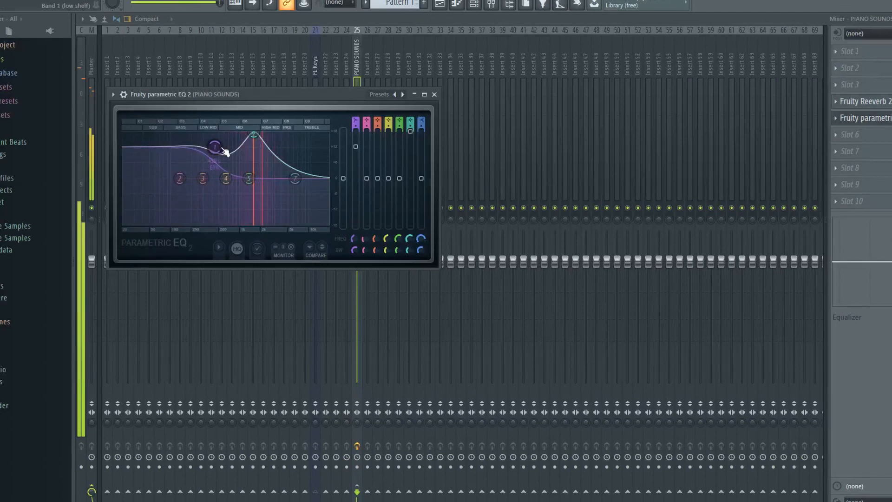
pyautogui.click(434, 94)
# Add a second Fruity Parametric EQ 2 to slot 6 of PIANO SOUNDS and boost band 3 while shifting it to a higher frequency.
pyautogui.click(848, 135)
pyautogui.click(704, 314)
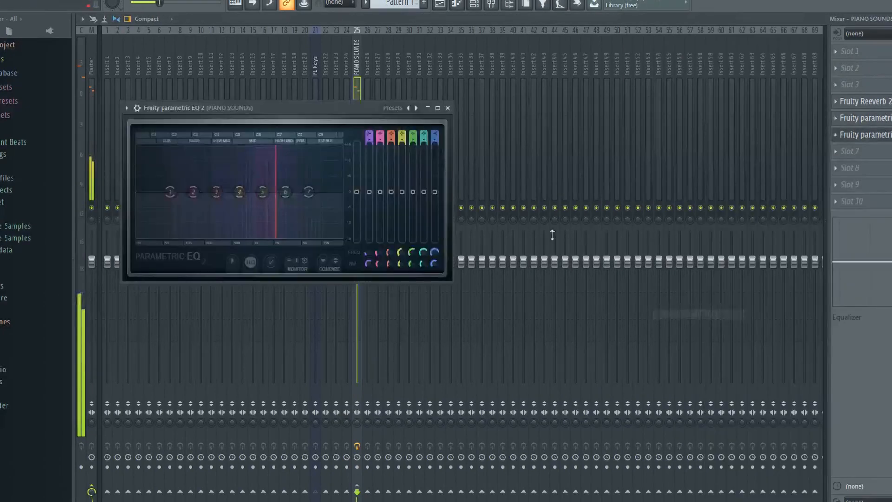
pyautogui.moveTo(216, 191); pyautogui.dragTo(249, 144)
pyautogui.click(448, 108)
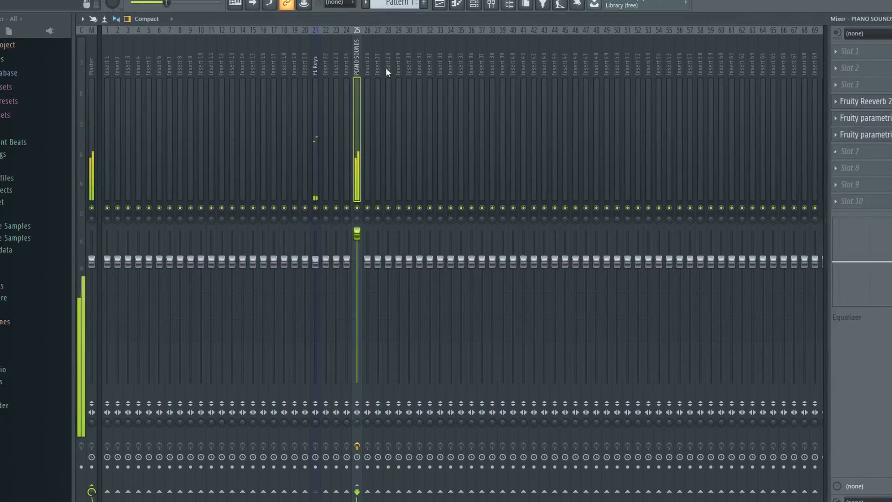
# Lower the PIANO SOUNDS mixer track's volume below the neighbouring faders and add Fruity Fast Dist to its slot 7.
pyautogui.moveTo(358, 235); pyautogui.dragTo(358, 294)
pyautogui.click(858, 161)
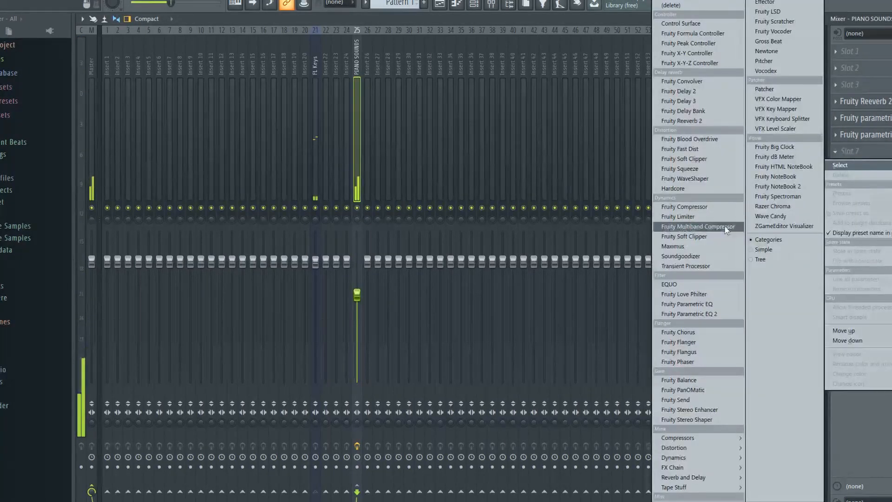
pyautogui.click(681, 149)
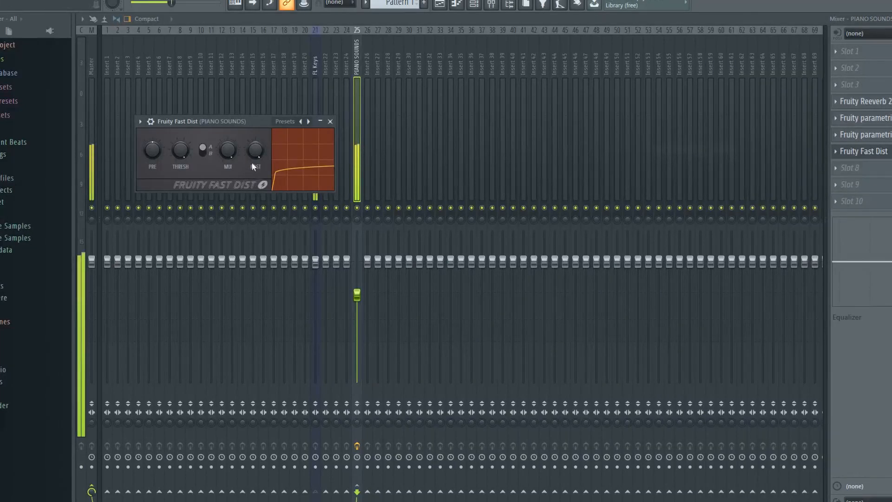
pyautogui.click(331, 122)
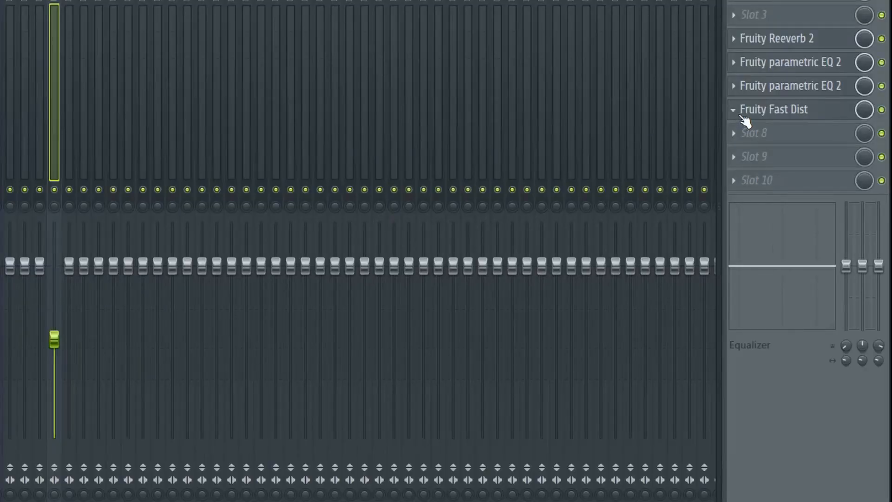
# Delete Fruity Fast Dist from slot 7 of PIANO SOUNDS and bring up the options of Fruity Parametric EQ 2 in slot 6.
pyautogui.click(738, 115)
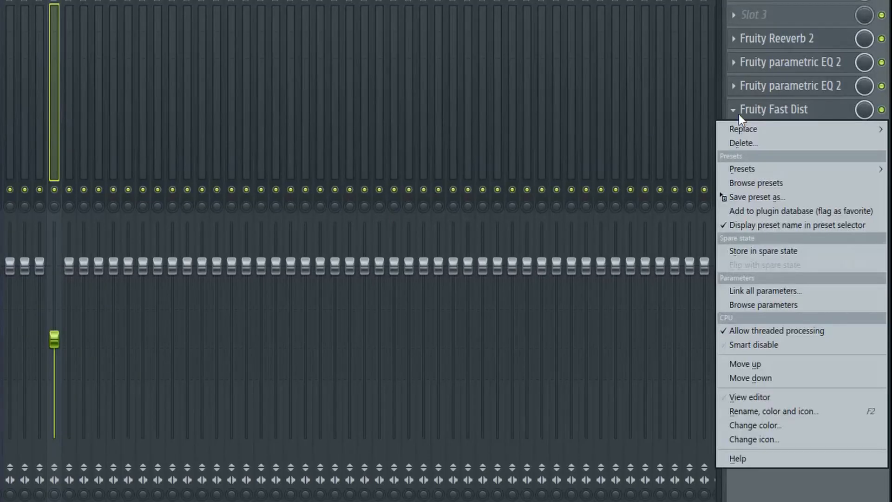
pyautogui.click(744, 142)
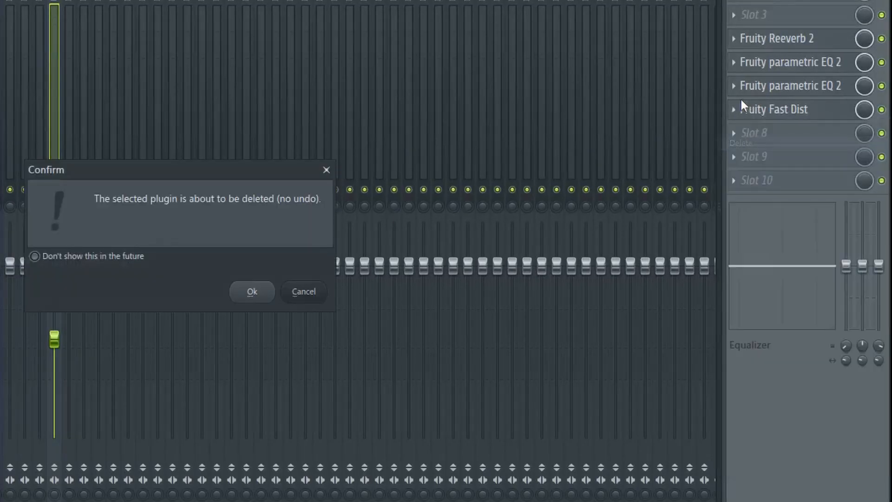
pyautogui.click(255, 291)
pyautogui.click(733, 86)
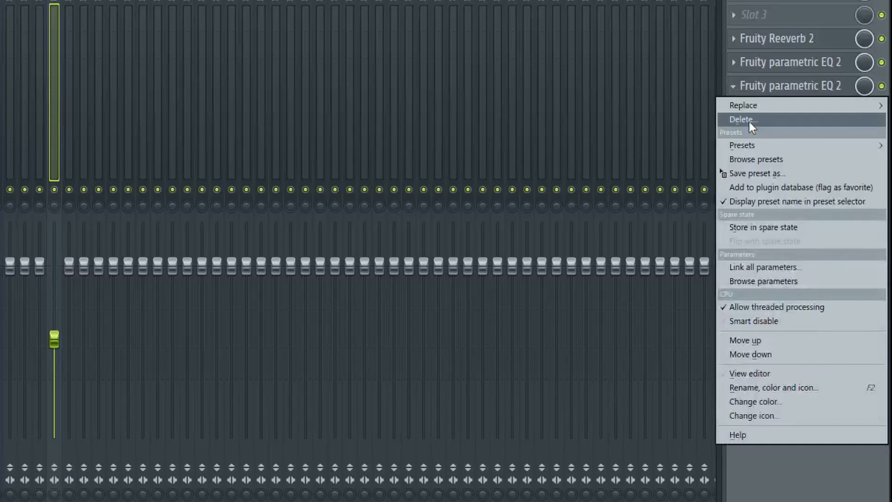
pyautogui.moveTo(751, 108)
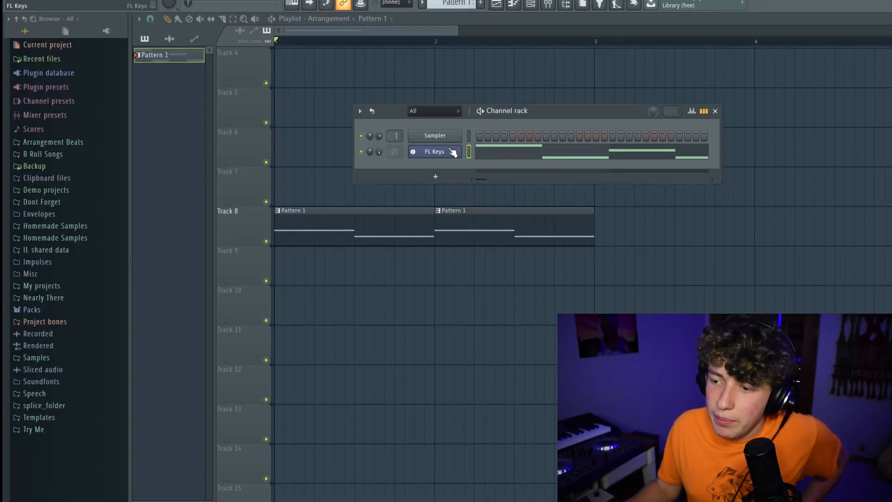
# View the FL Keys instrument's settings from its channel, then close the instrument.
pyautogui.click(452, 152)
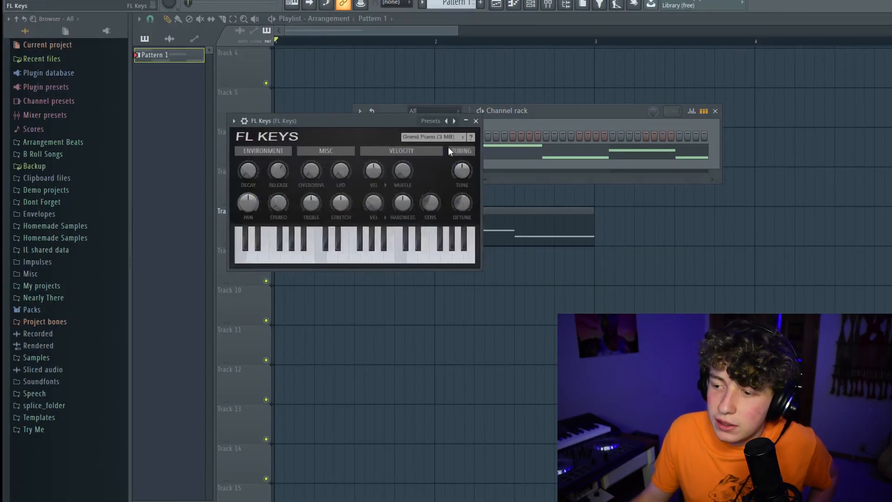
pyautogui.click(476, 122)
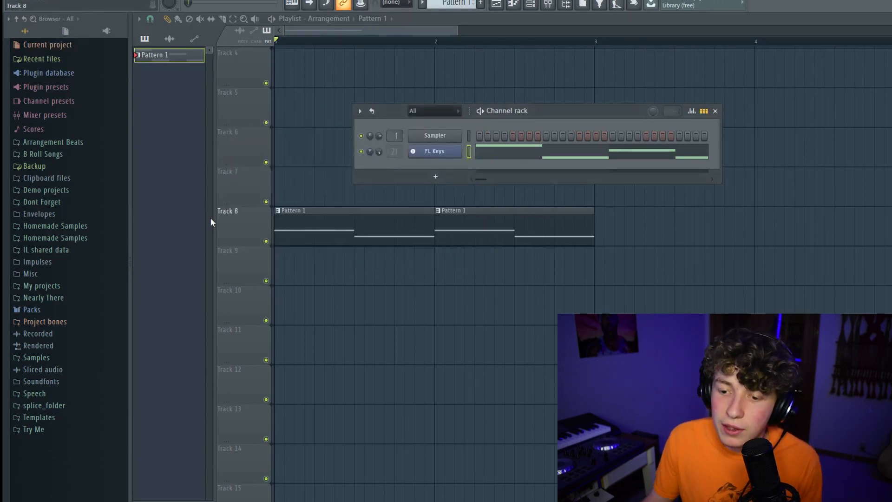
# Expand the Kicks folder inside the Drums pack in the browser.
pyautogui.click(63, 357)
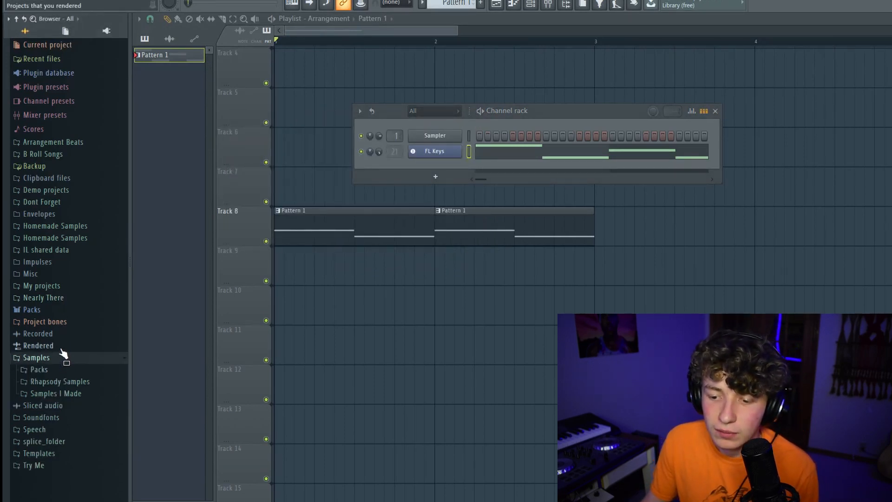
pyautogui.click(47, 361)
pyautogui.click(40, 311)
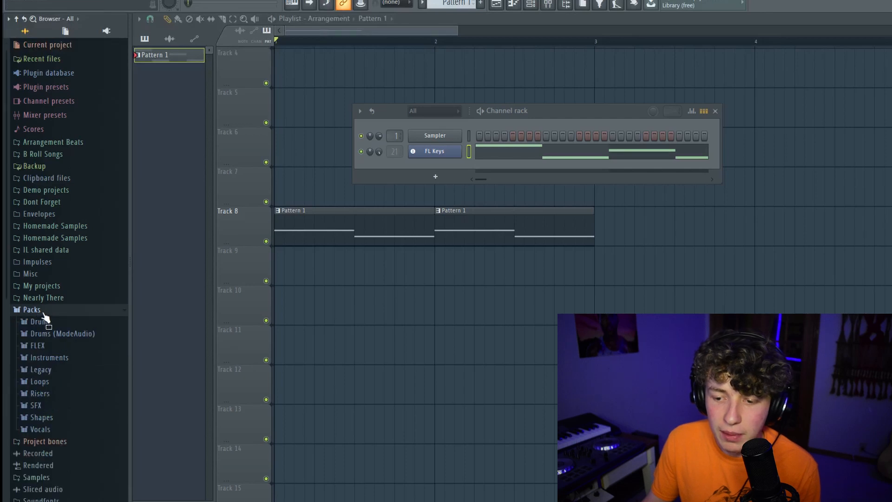
pyautogui.click(52, 279)
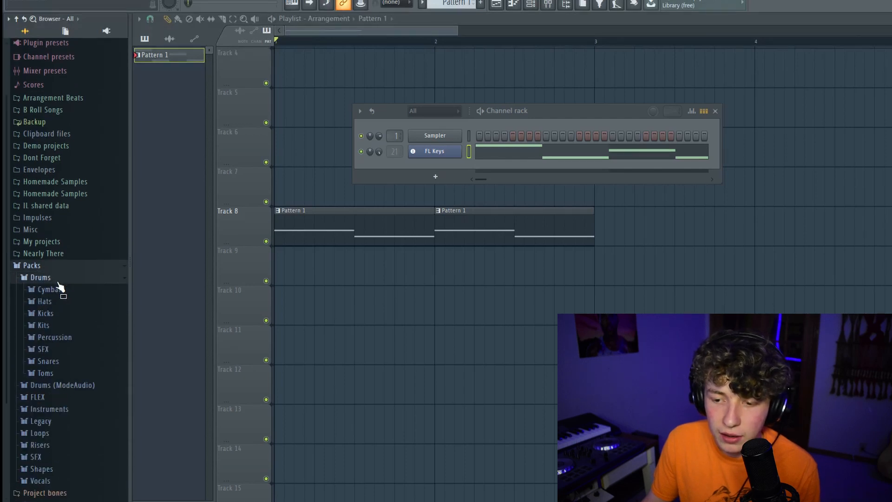
pyautogui.click(60, 314)
# Look through the kick samples and place Minimal Kick 02 at the start of Track 2 in the playlist.
pyautogui.scroll(-8, 73, 279)
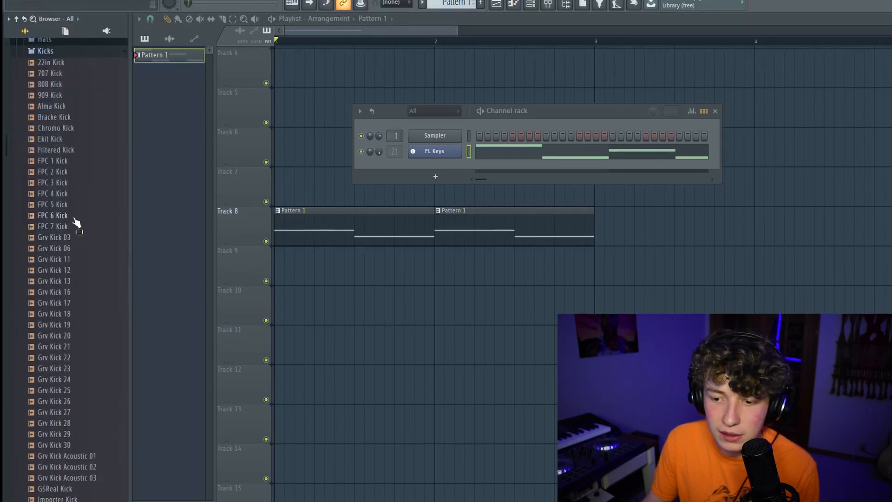
pyautogui.scroll(-7, 52, 209)
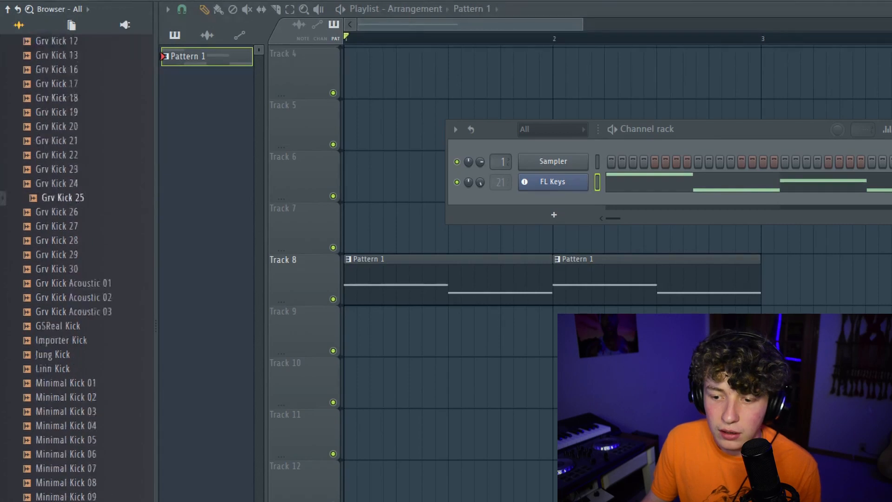
pyautogui.scroll(-3, 70, 339)
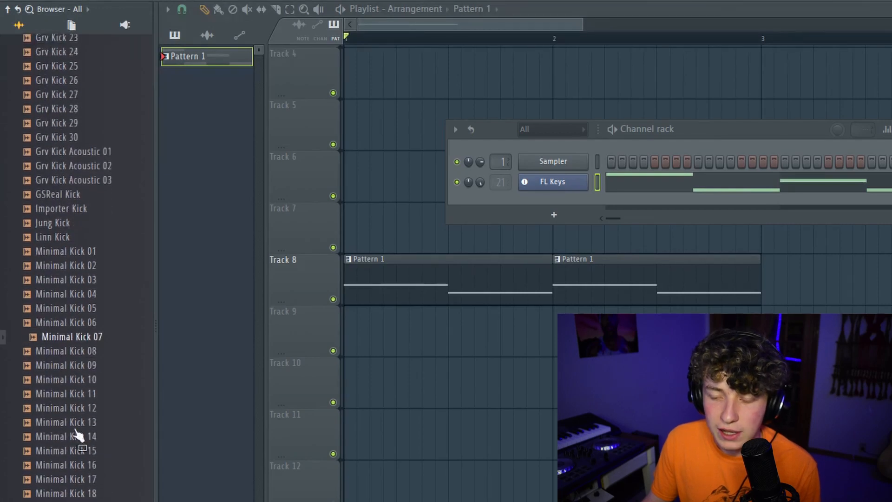
pyautogui.scroll(2, 70, 339)
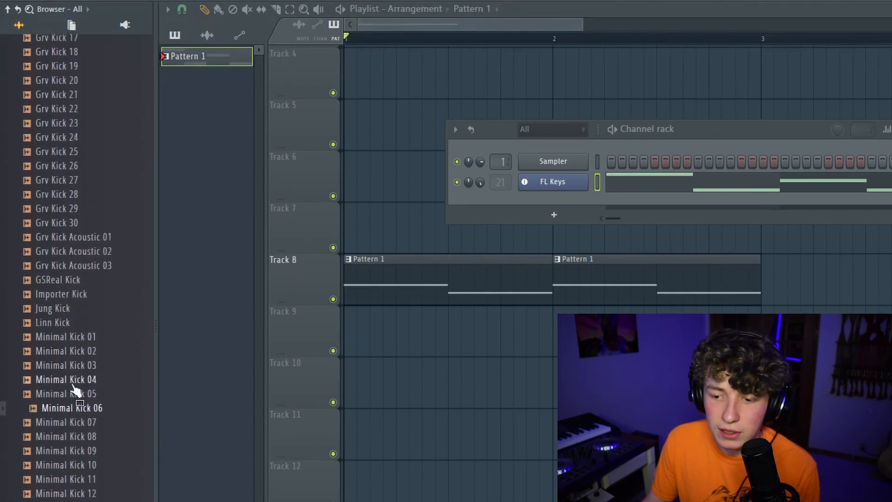
pyautogui.moveTo(42, 350); pyautogui.dragTo(367, 121)
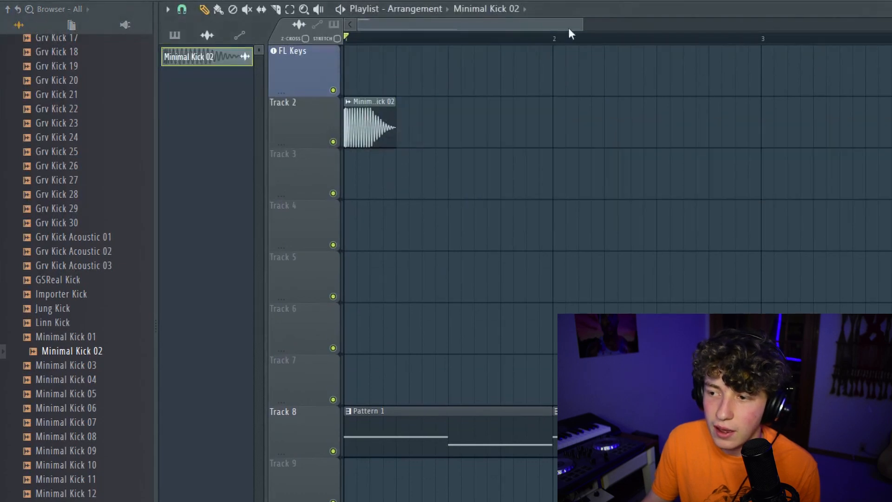
# Preview the Grv Kick 11 sample and add it to the channel rack as a new channel.
pyautogui.scroll(3, 79, 194)
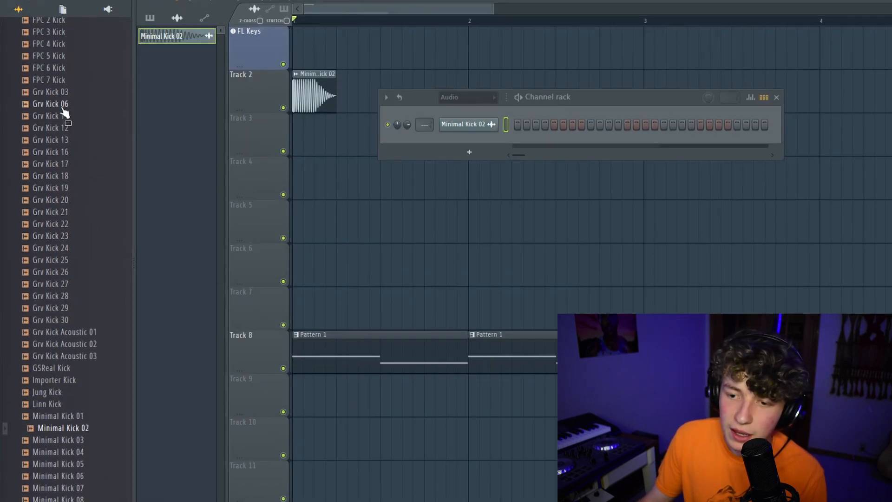
pyautogui.click(65, 118)
pyautogui.moveTo(69, 122); pyautogui.dragTo(459, 135)
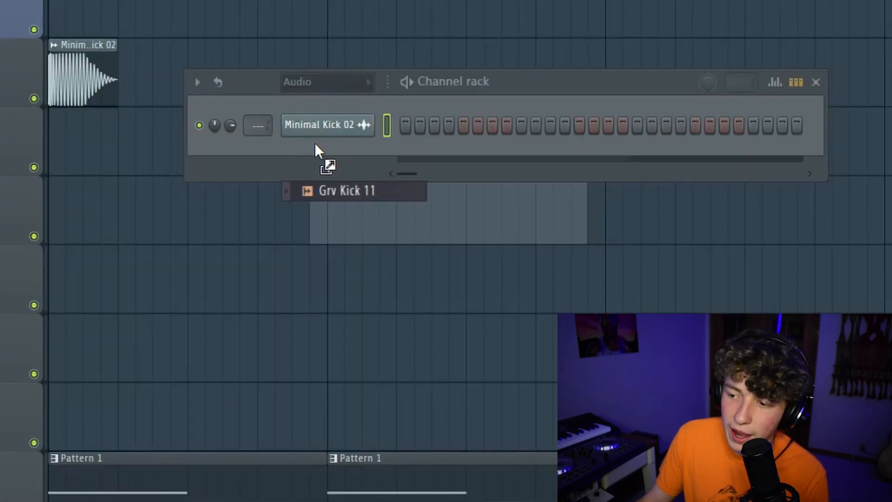
pyautogui.moveTo(315, 145); pyautogui.dragTo(315, 146)
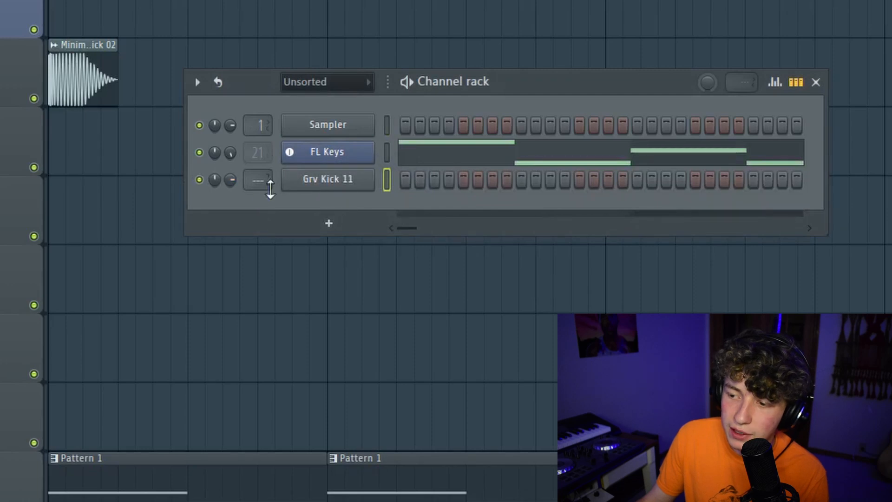